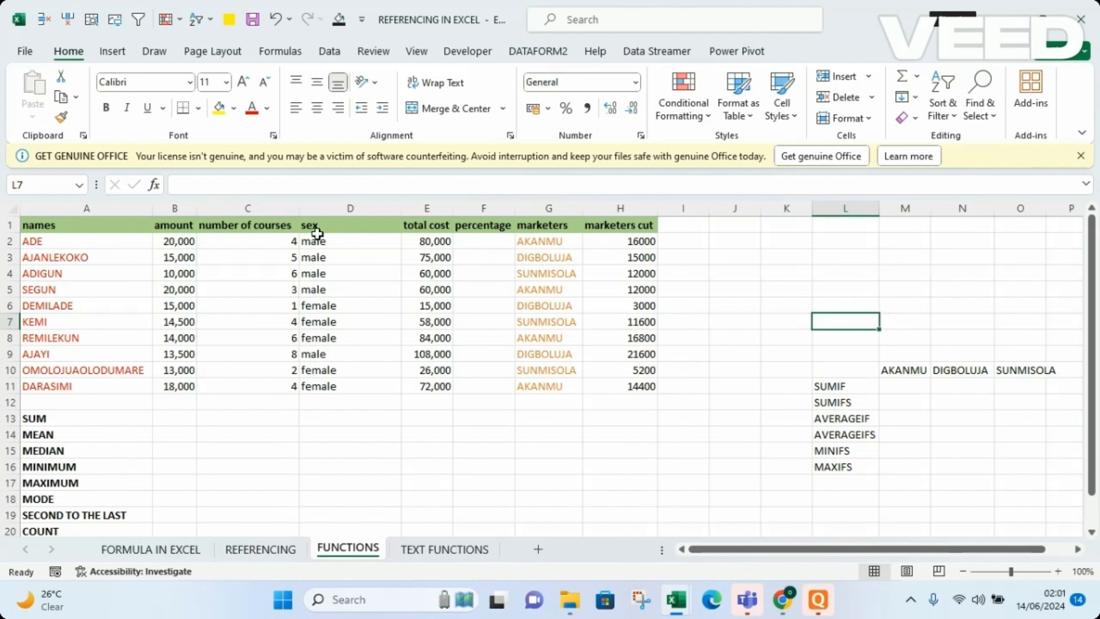
# Look through the function library's AutoSum, Recently Used, Financial, Logical, Text, Date & Time and Math & Trig categories.
pyautogui.click(282, 52)
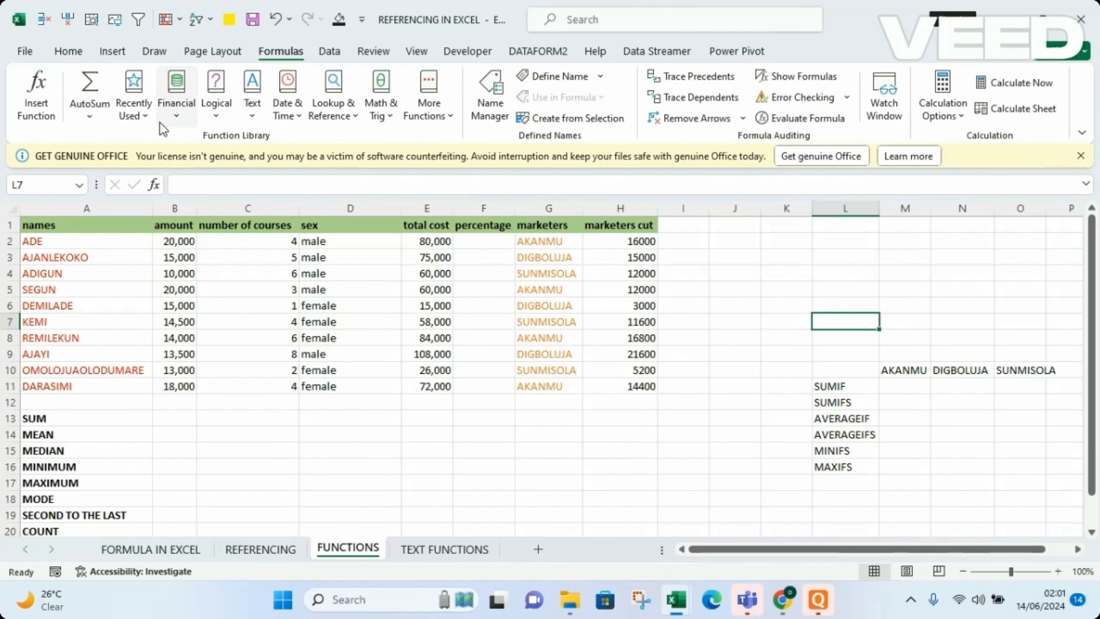
pyautogui.click(88, 111)
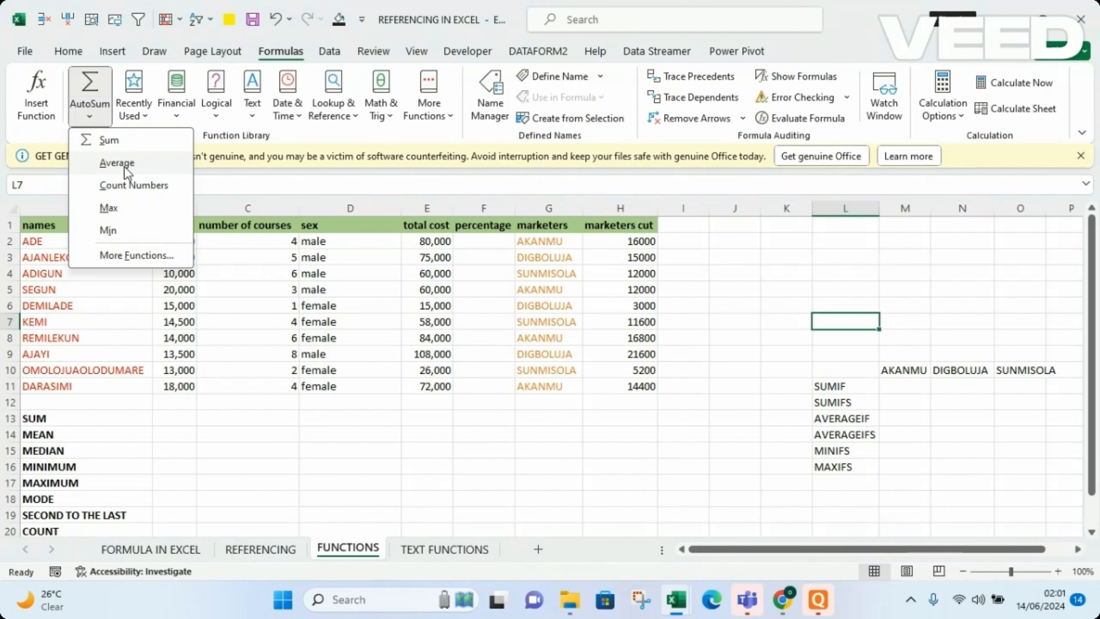
pyautogui.click(132, 108)
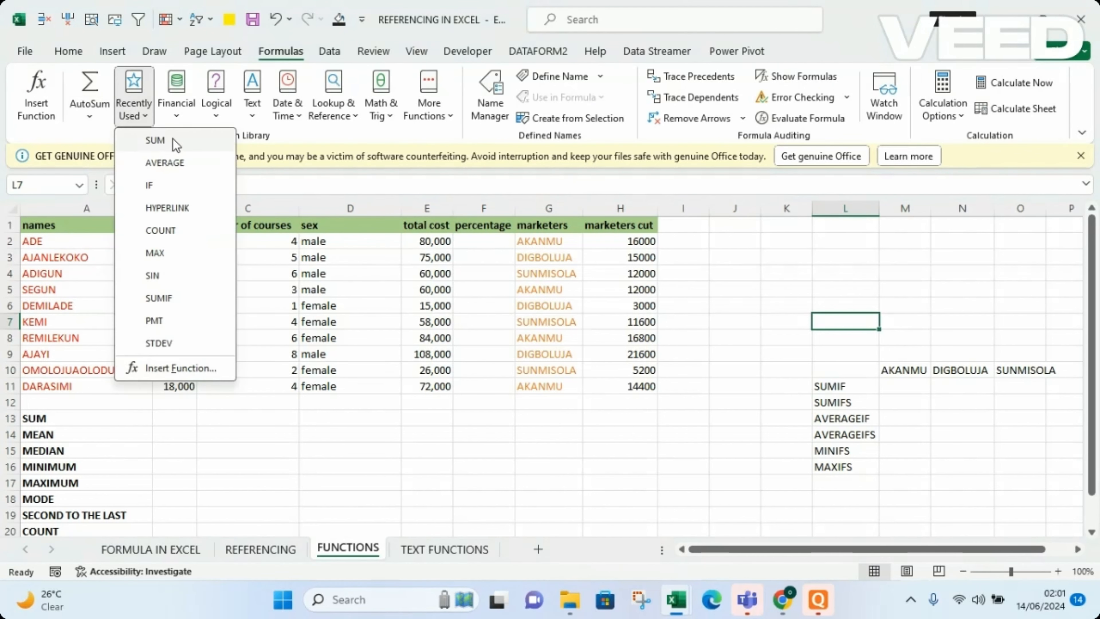
pyautogui.click(174, 109)
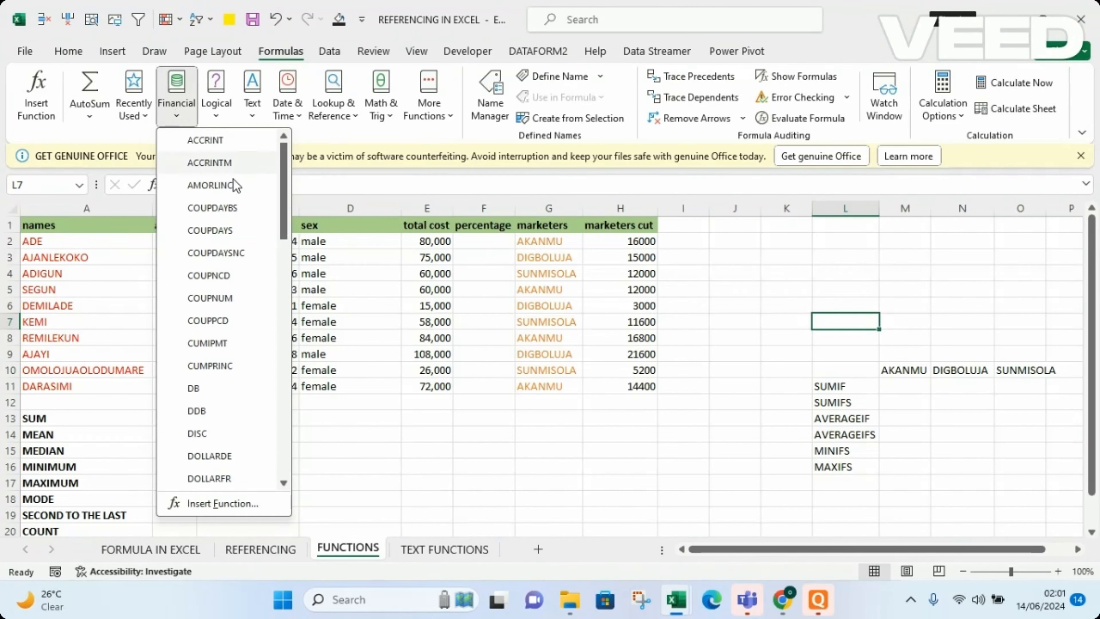
pyautogui.click(222, 114)
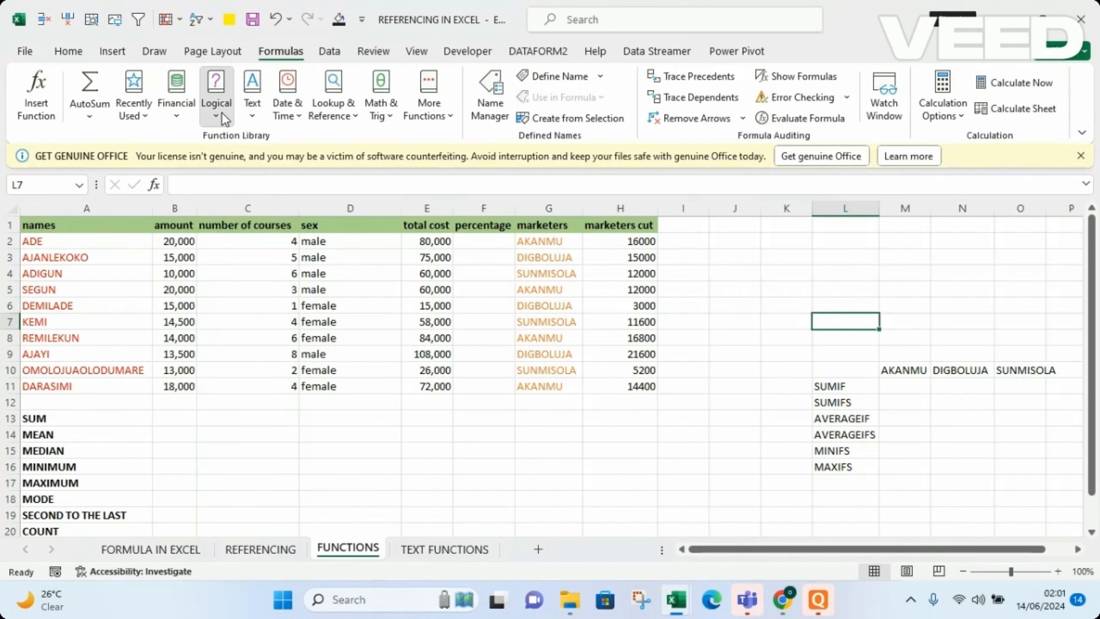
pyautogui.click(222, 113)
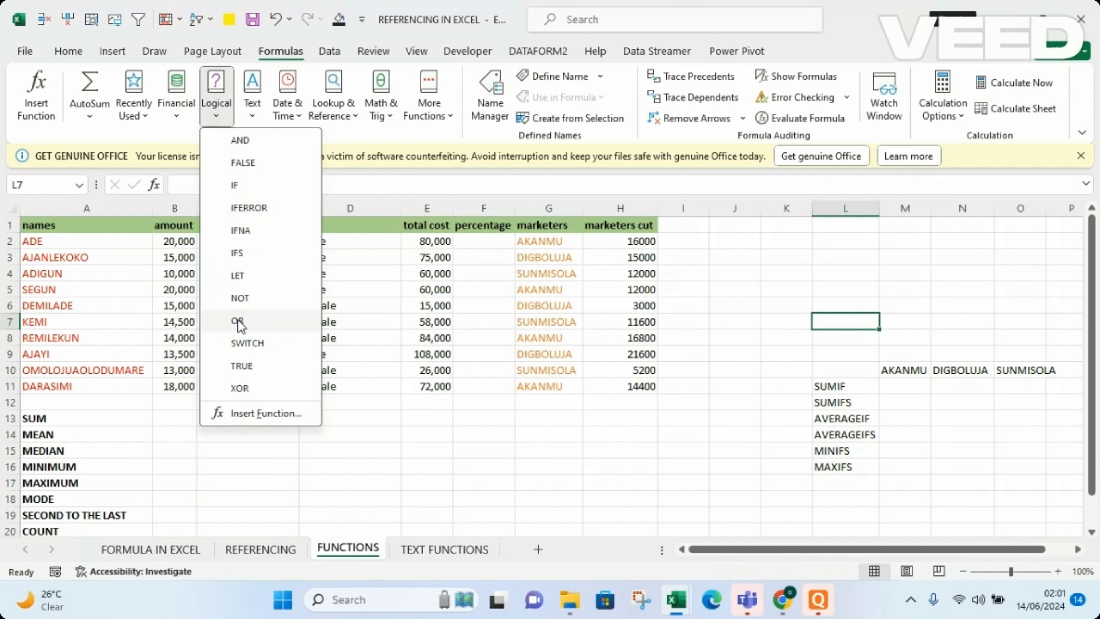
pyautogui.click(255, 111)
pyautogui.click(254, 111)
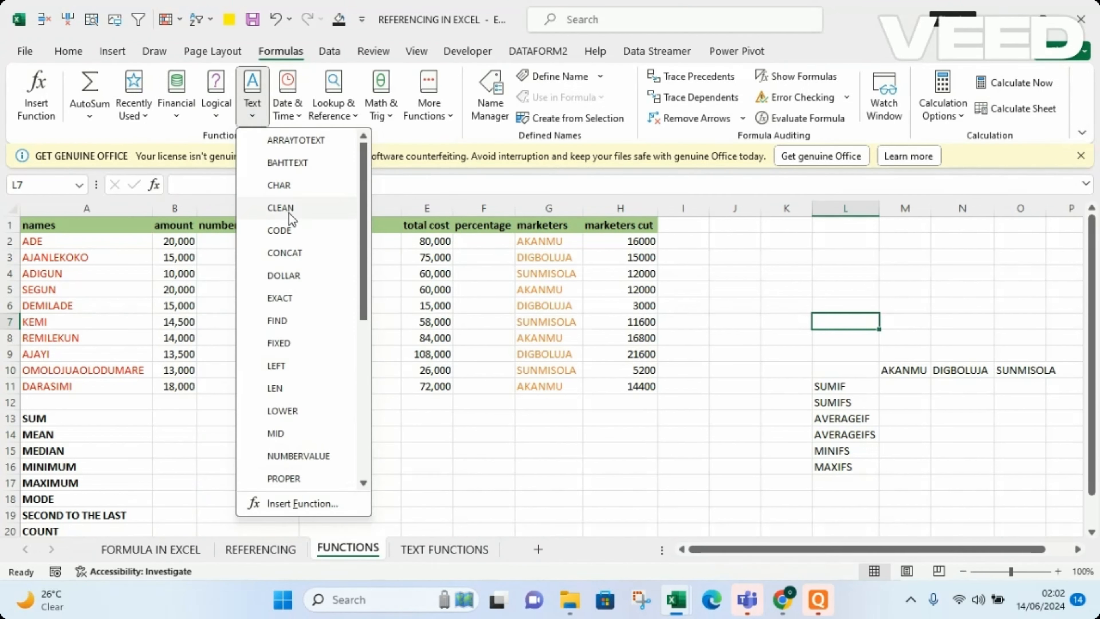
pyautogui.click(298, 114)
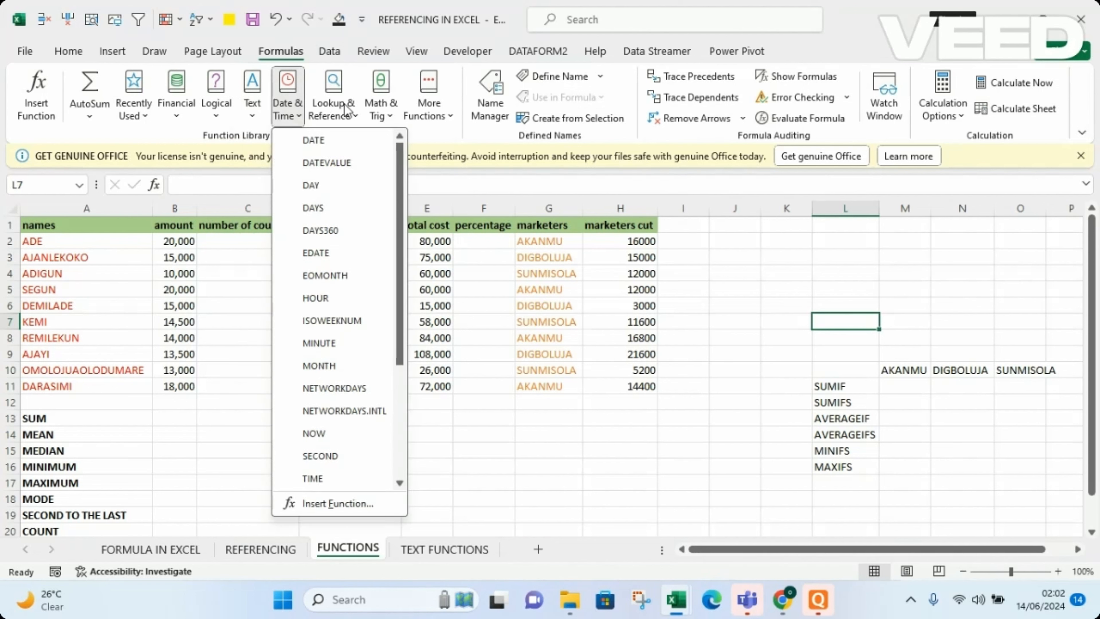
pyautogui.click(389, 111)
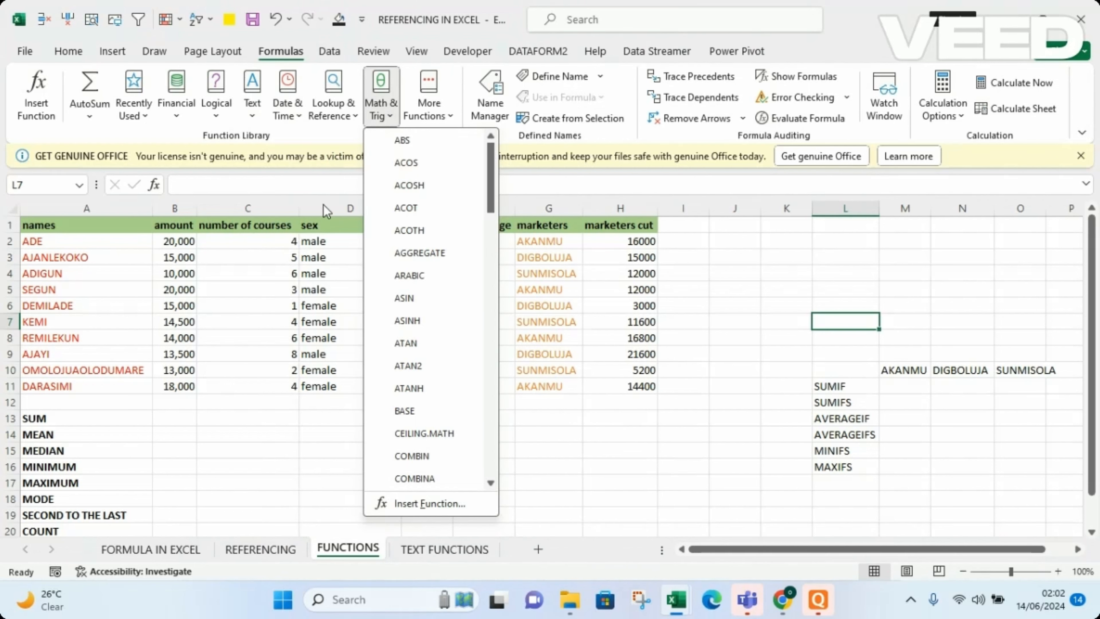
pyautogui.click(233, 376)
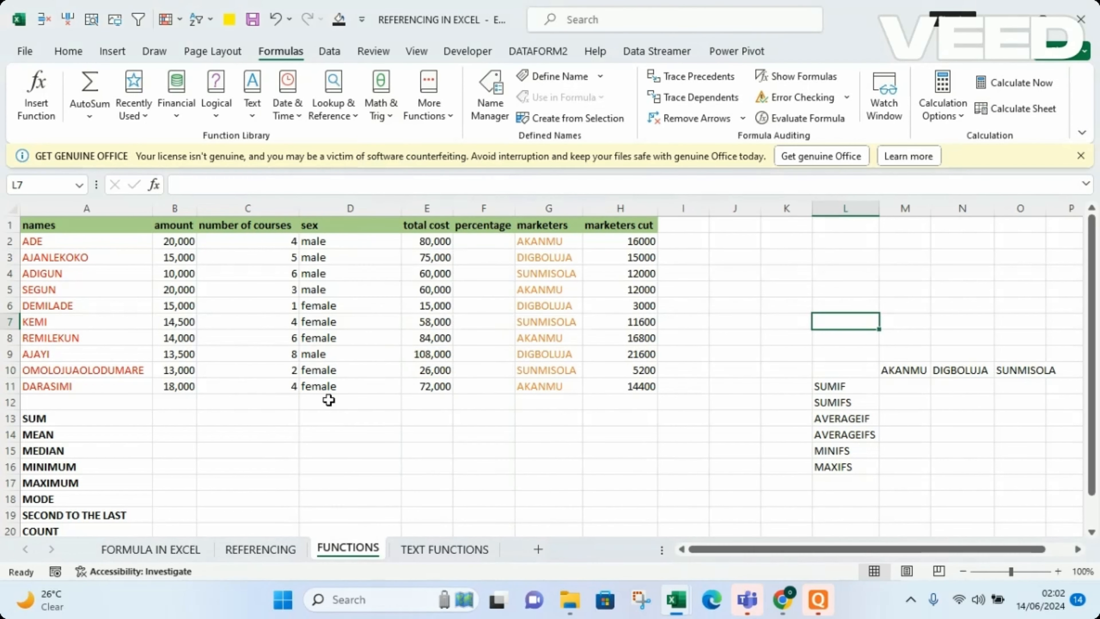
pyautogui.click(68, 51)
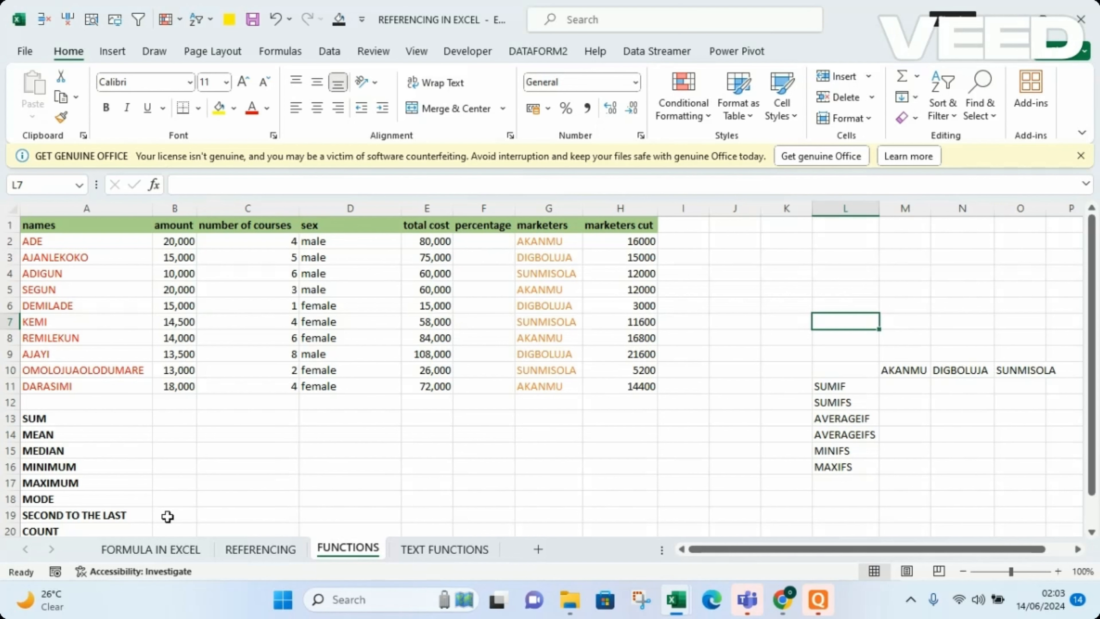
# Examine the summary labels in column A down to COUNTA and the values in the amount column.
pyautogui.click(106, 477)
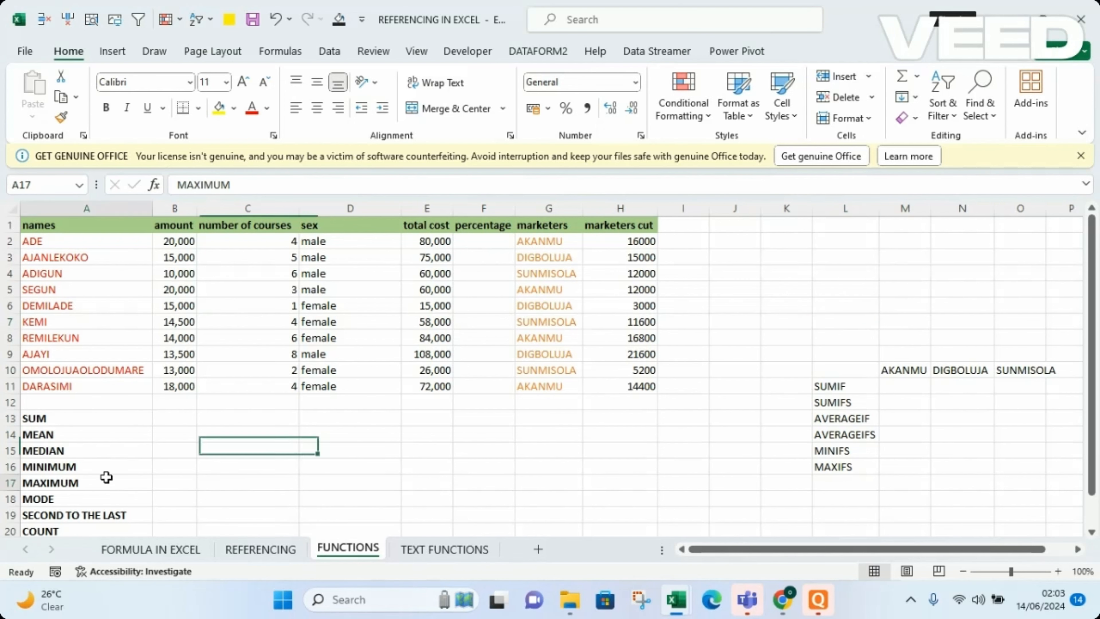
pyautogui.press('Down')
pyautogui.press('Down')
pyautogui.press('Down')
pyautogui.press('Down')
pyautogui.press('Down')
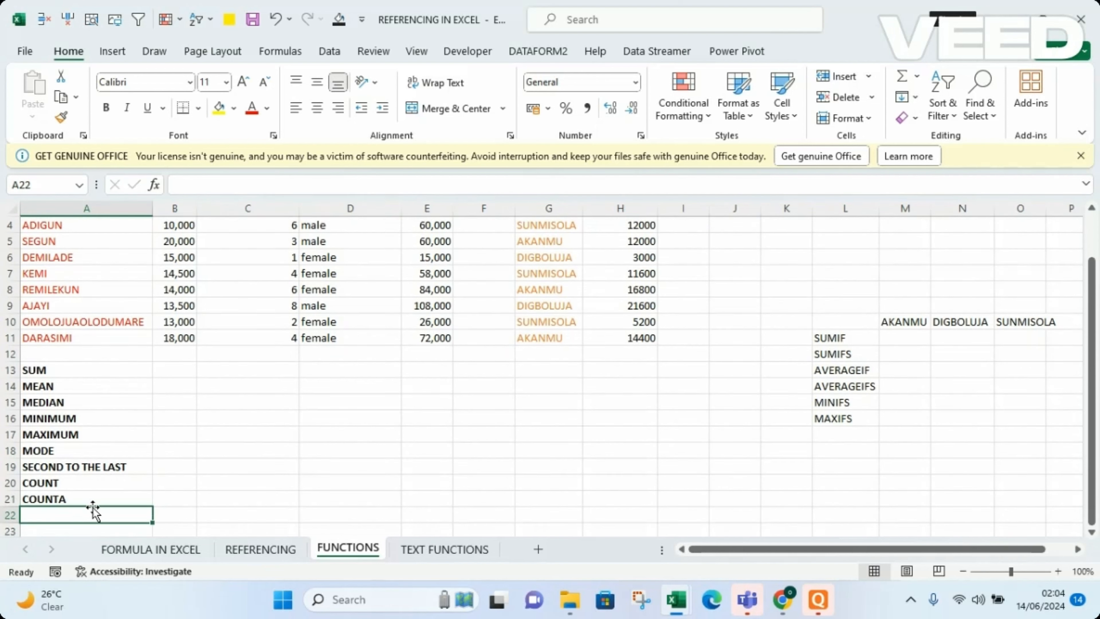
pyautogui.click(256, 467)
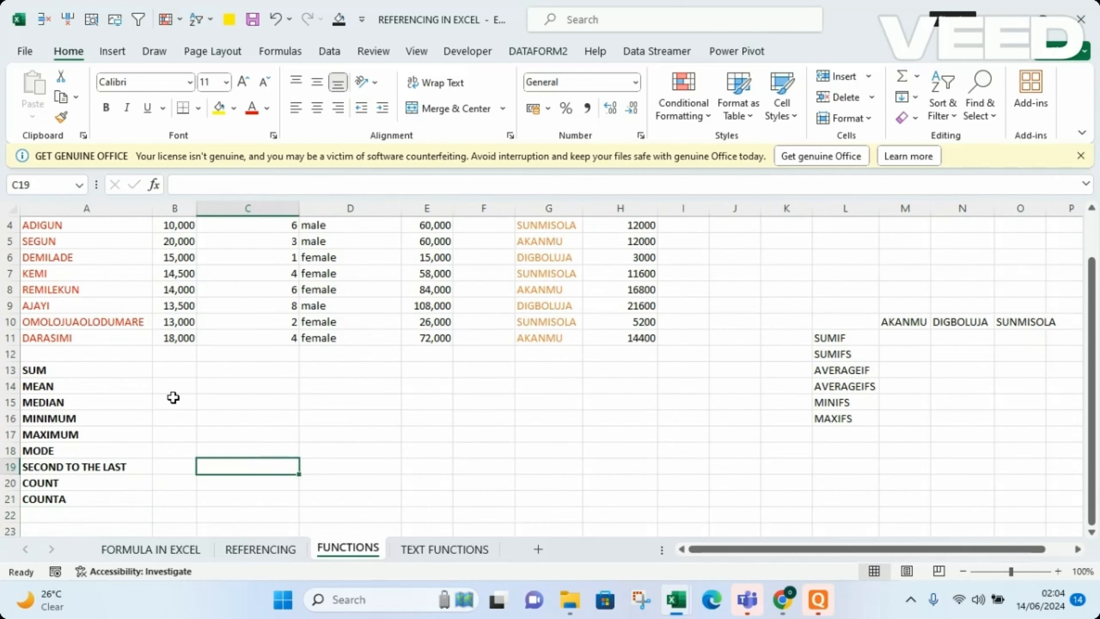
pyautogui.click(157, 360)
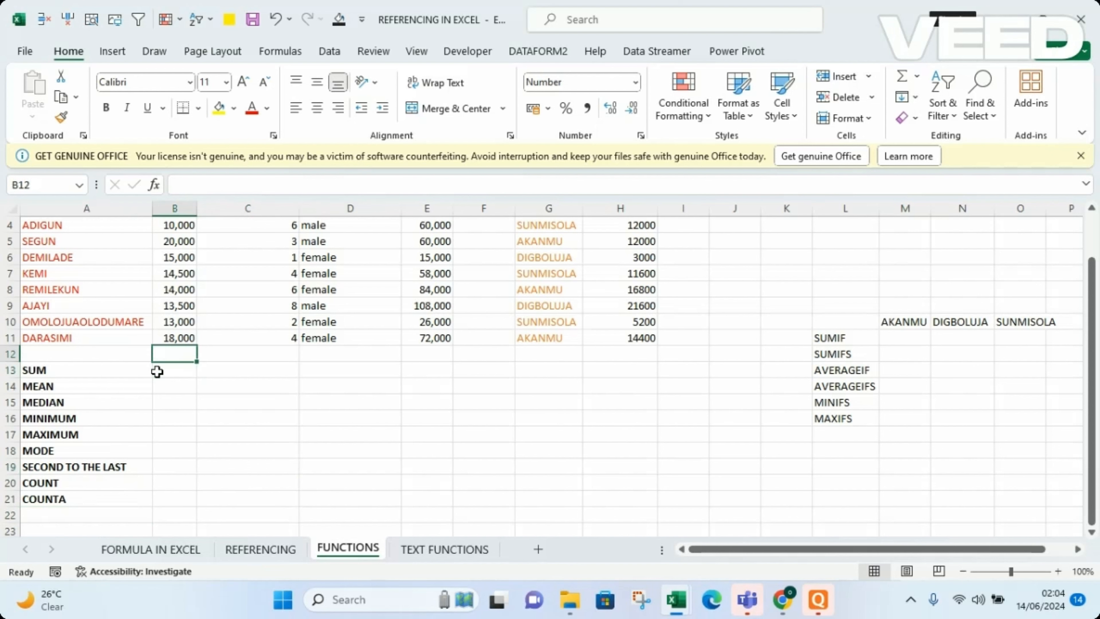
pyautogui.press('Up')
pyautogui.hotkey('ctrl', 'Up')
pyautogui.press('Down')
pyautogui.press('Down')
pyautogui.press('Down')
pyautogui.press('Down')
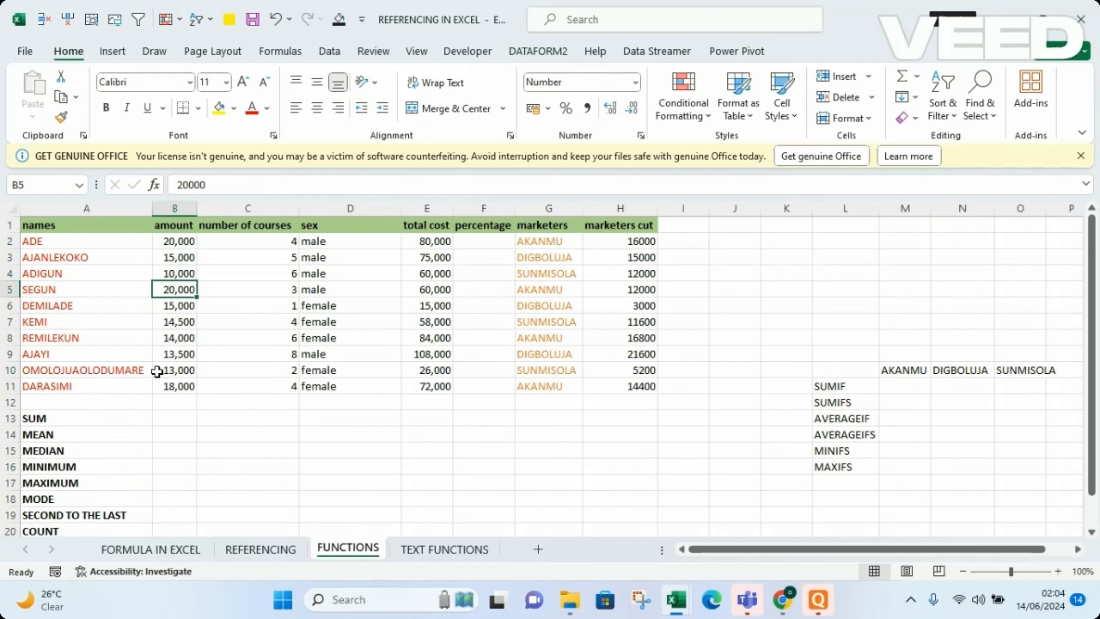
pyautogui.press('Down')
pyautogui.press('Down')
pyautogui.press('Down')
pyautogui.press('Down')
pyautogui.press('Down')
pyautogui.press('Down')
pyautogui.press('Down')
pyautogui.press('Down')
pyautogui.press('Down')
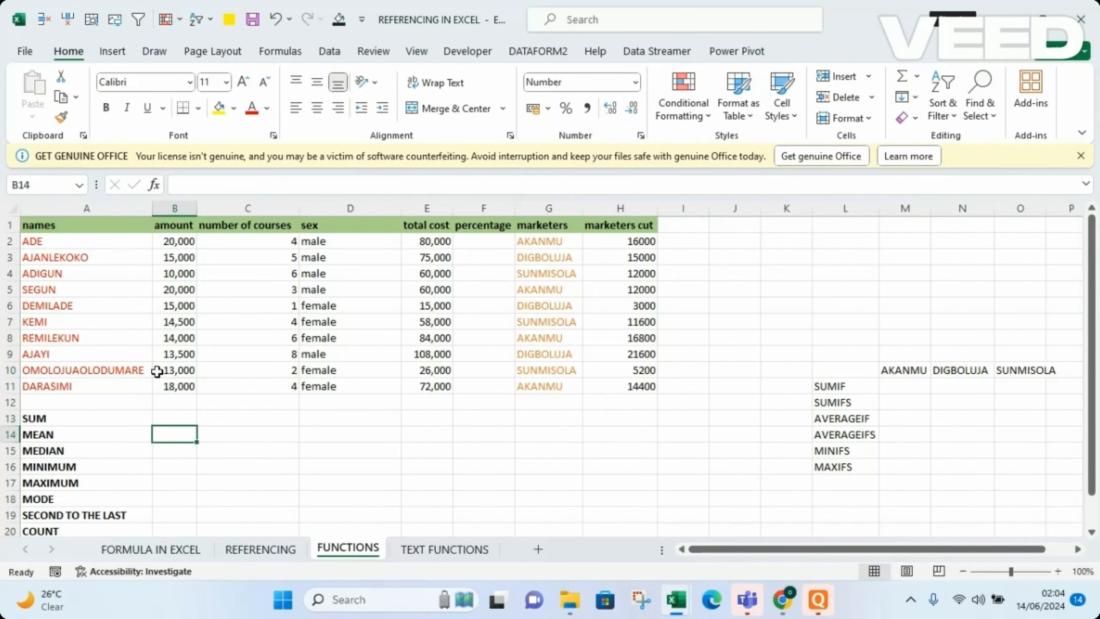
# Begin a SUM formula in cell B13, beside the SUM label.
pyautogui.press('Up')
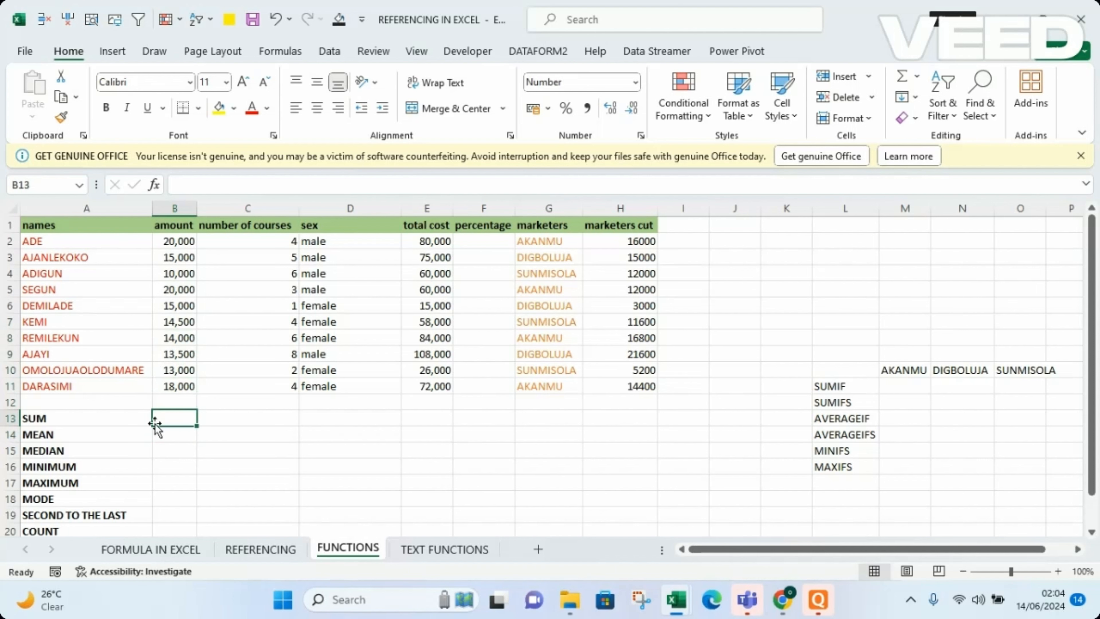
pyautogui.write('=')
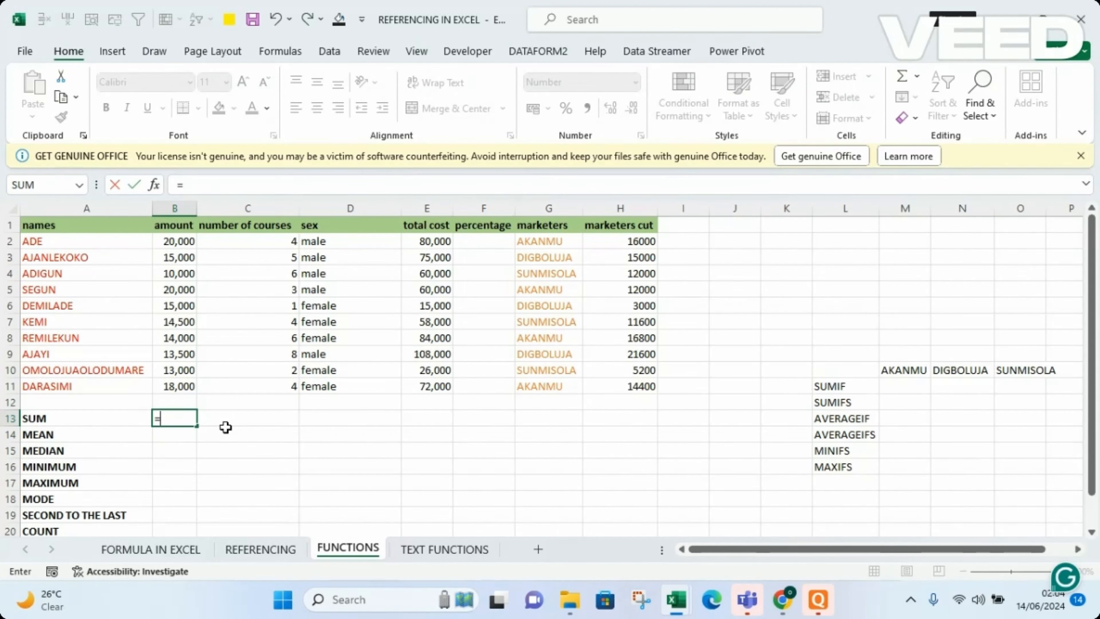
pyautogui.write('SUM')
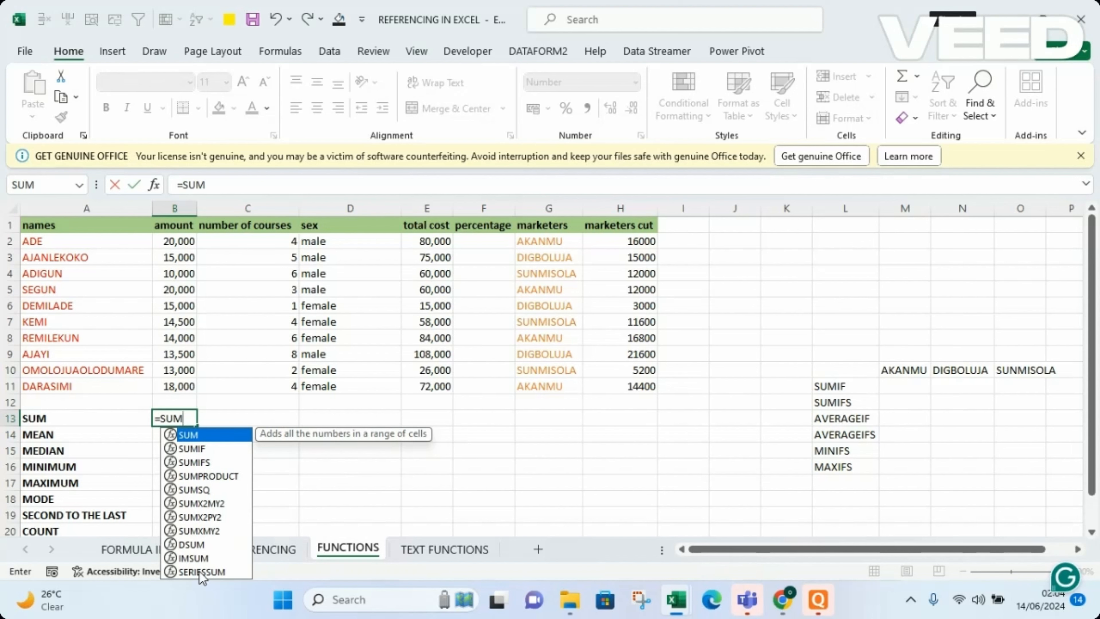
pyautogui.doubleClick(211, 439)
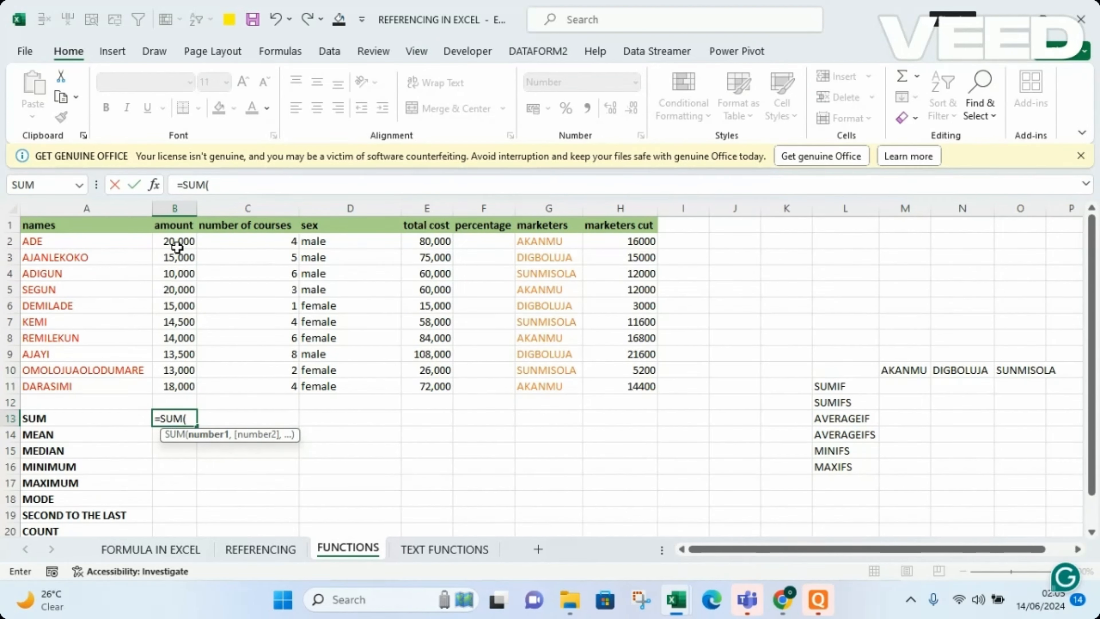
pyautogui.write('B2')
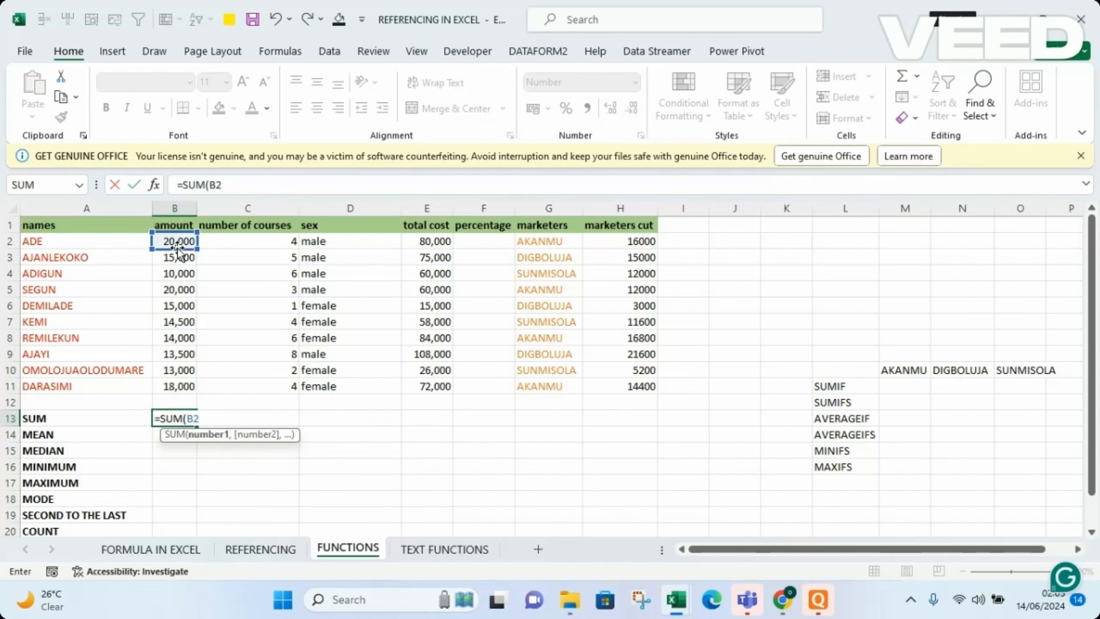
pyautogui.write(',')
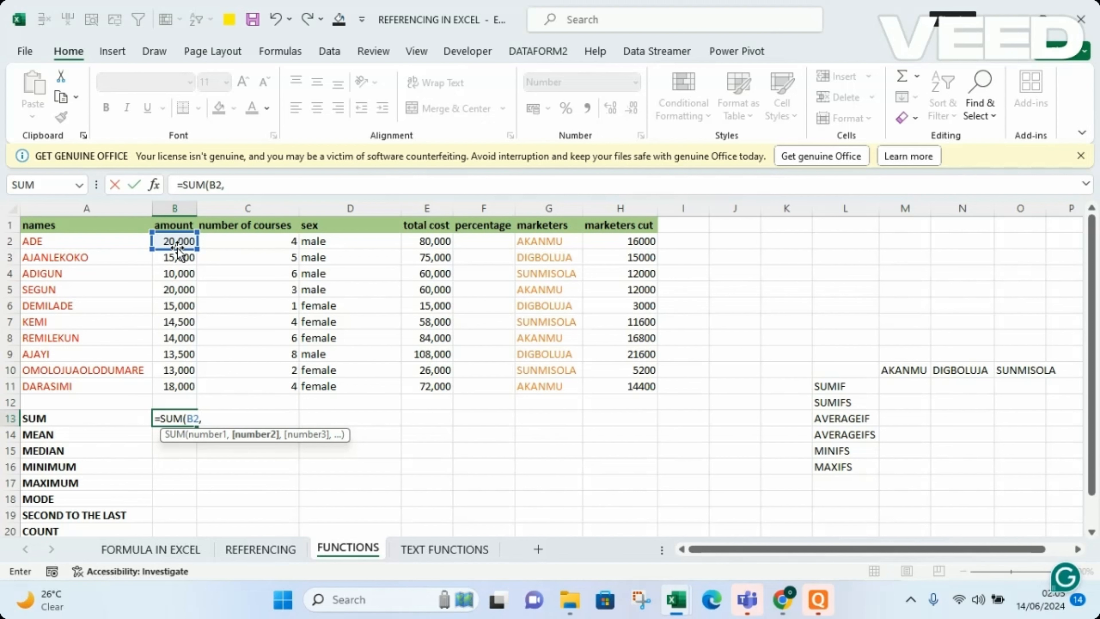
pyautogui.write('B3')
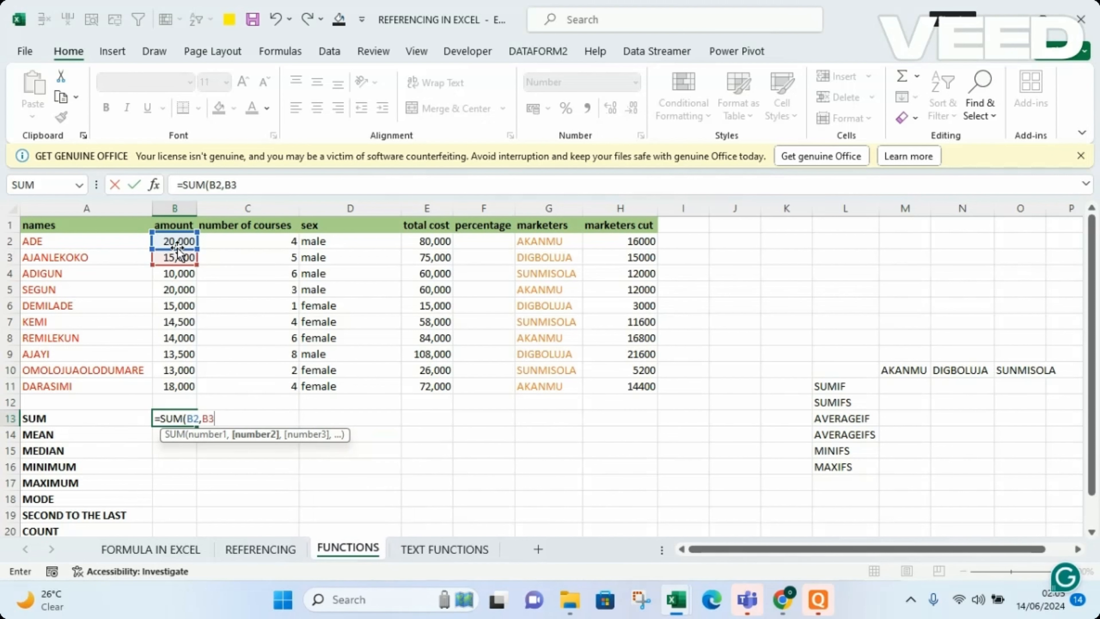
pyautogui.write(',')
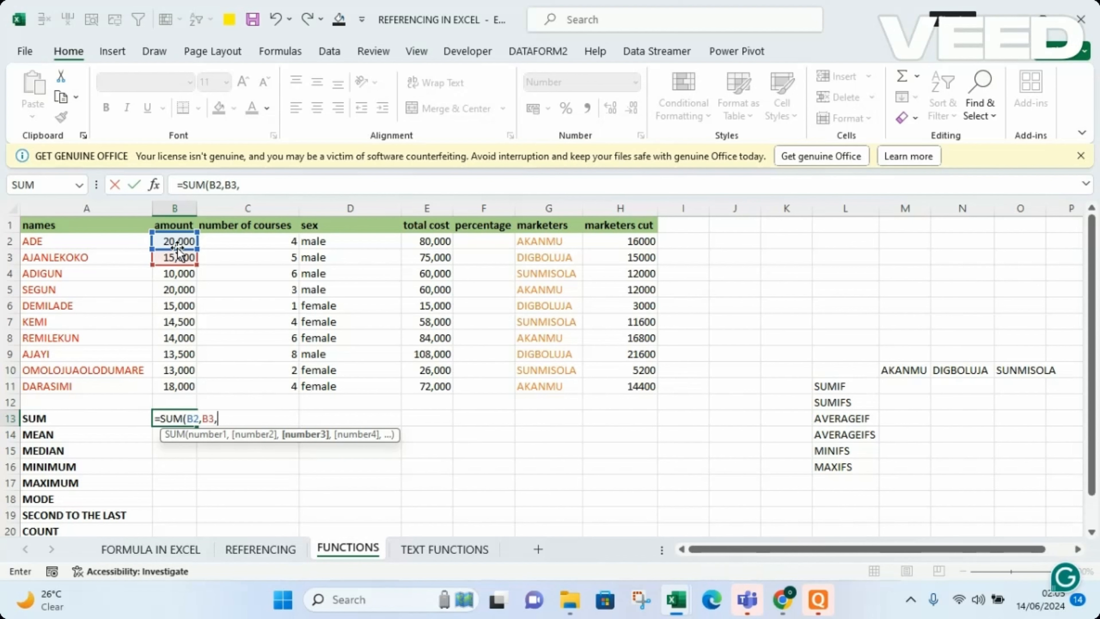
pyautogui.press('BackSpace')
pyautogui.press('BackSpace')
pyautogui.press('BackSpace')
pyautogui.press('BackSpace')
pyautogui.press('BackSpace')
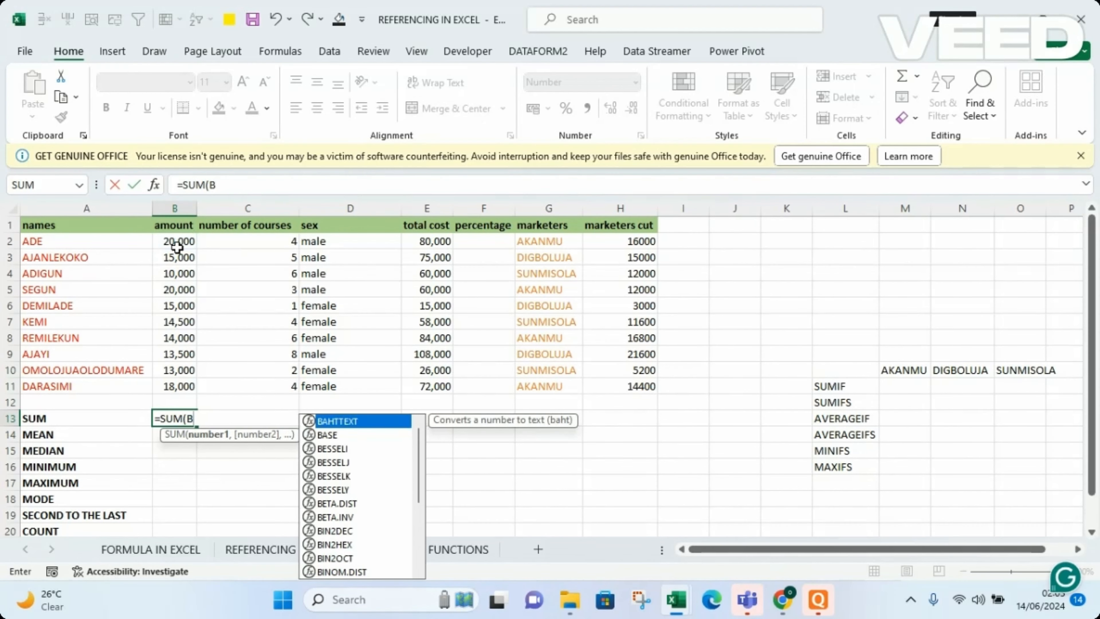
pyautogui.press('BackSpace')
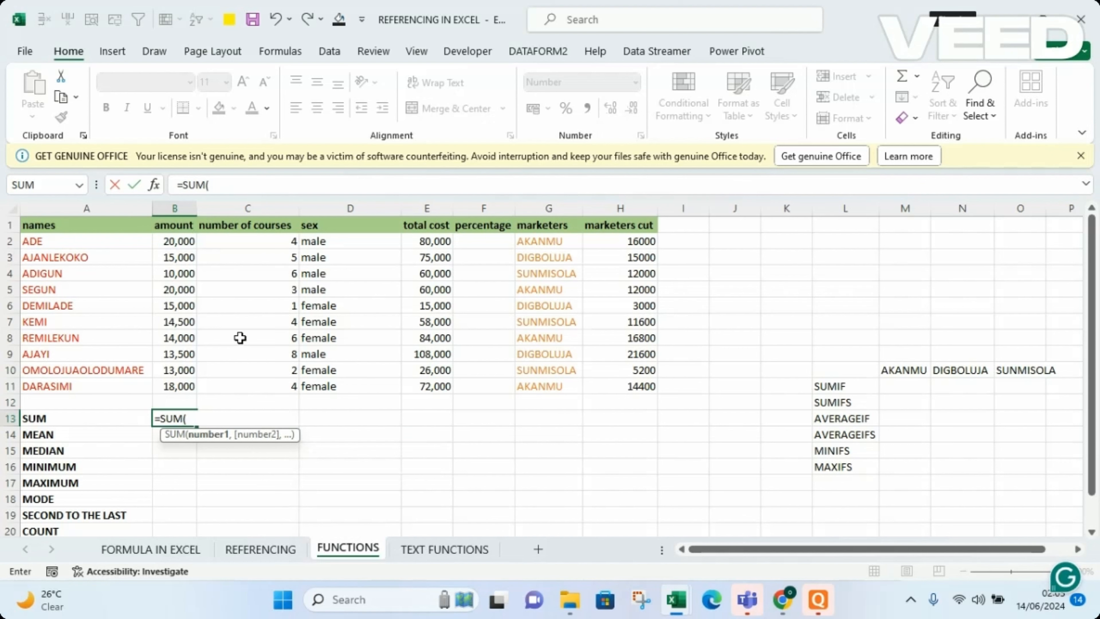
# Complete the SUM formula in B13 with the amount range B2:B11.
pyautogui.click(172, 241)
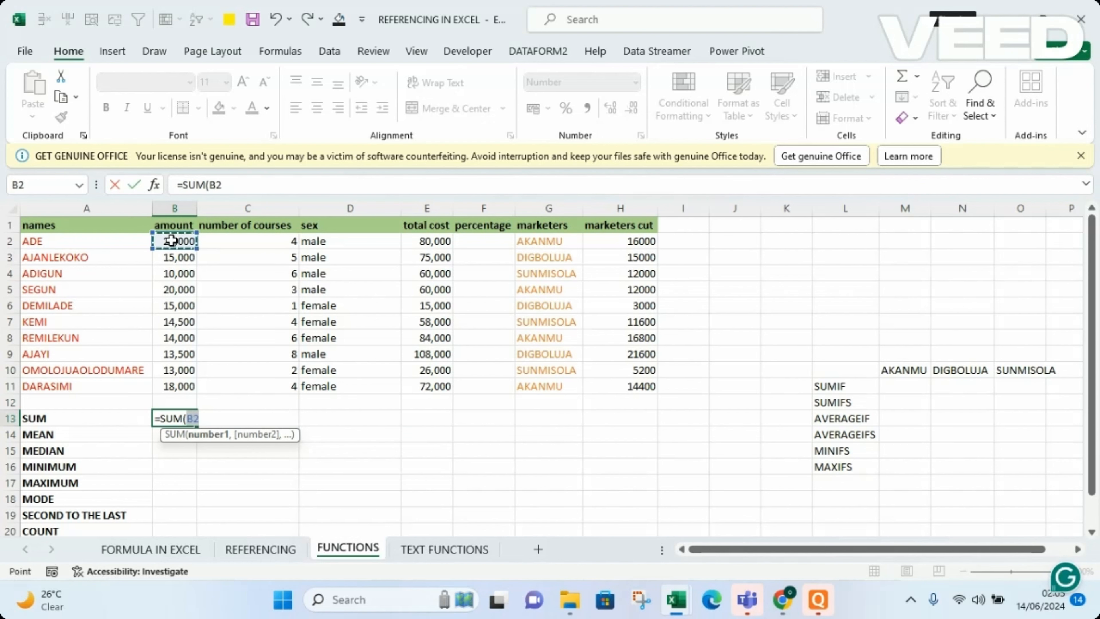
pyautogui.moveTo(172, 241); pyautogui.dragTo(170, 386)
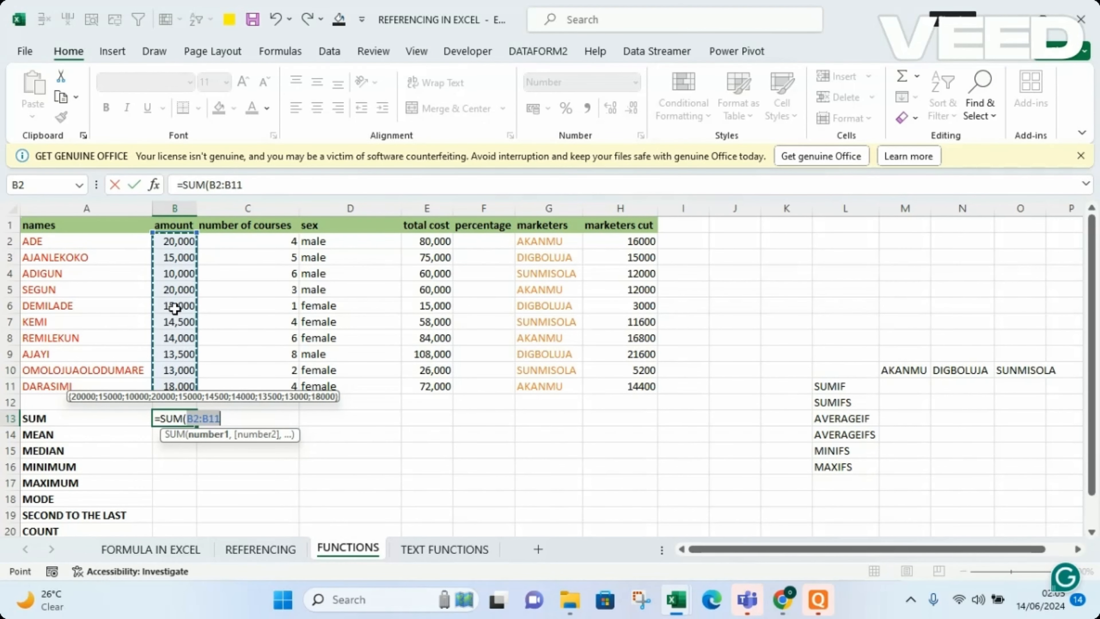
pyautogui.press('Return')
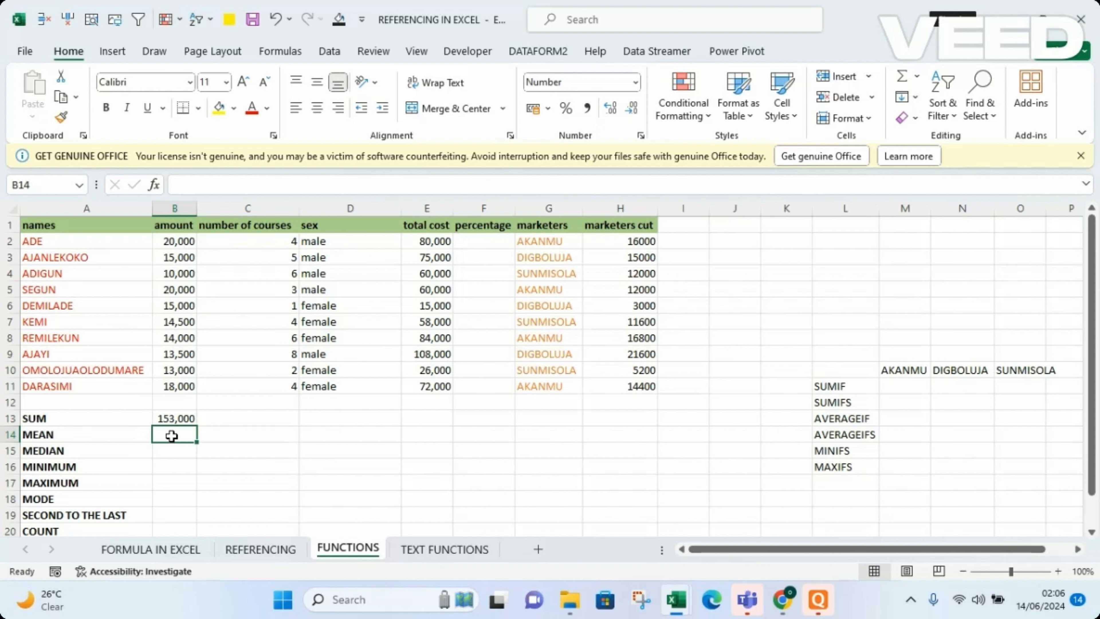
# Enter a MEDIAN formula over the amount range B2:B11 in cell B14, beside the MEAN label.
pyautogui.write('=MED')
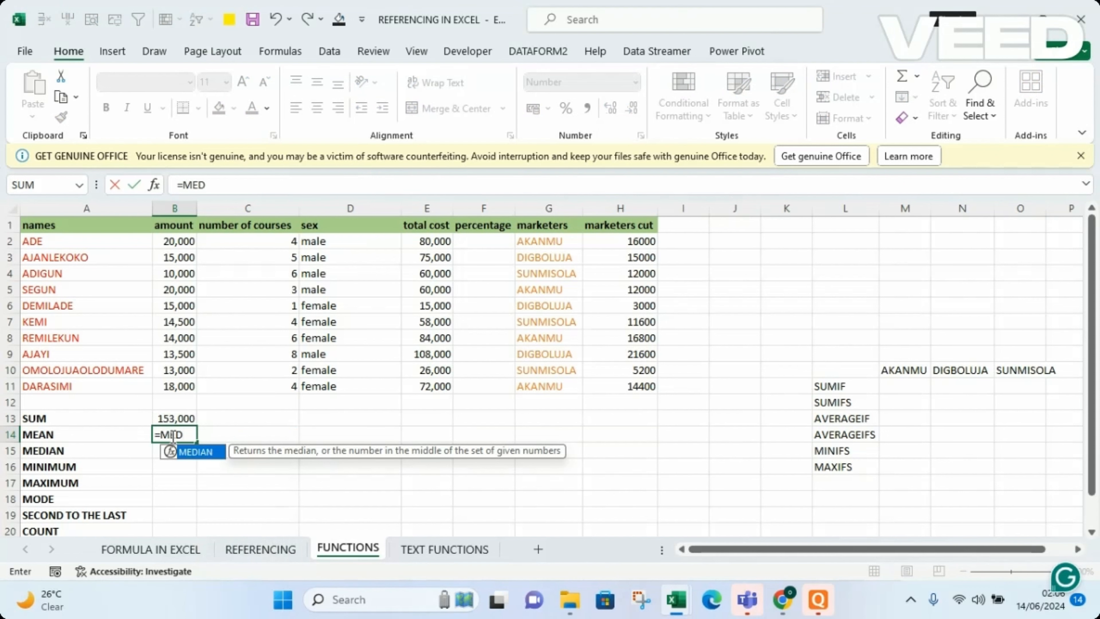
pyautogui.doubleClick(202, 453)
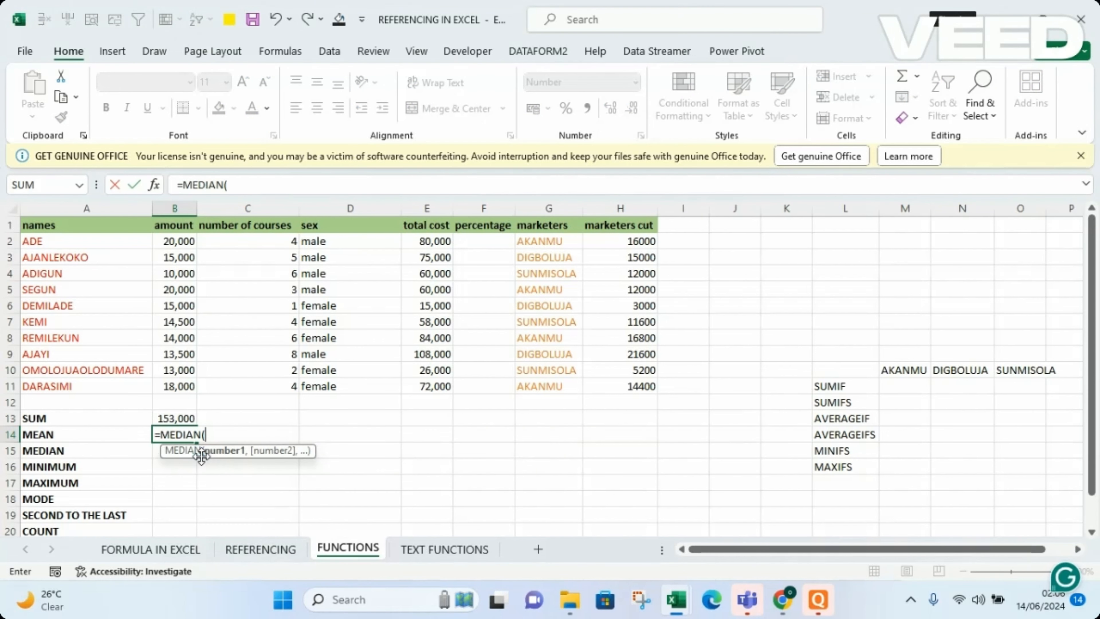
pyautogui.click(181, 246)
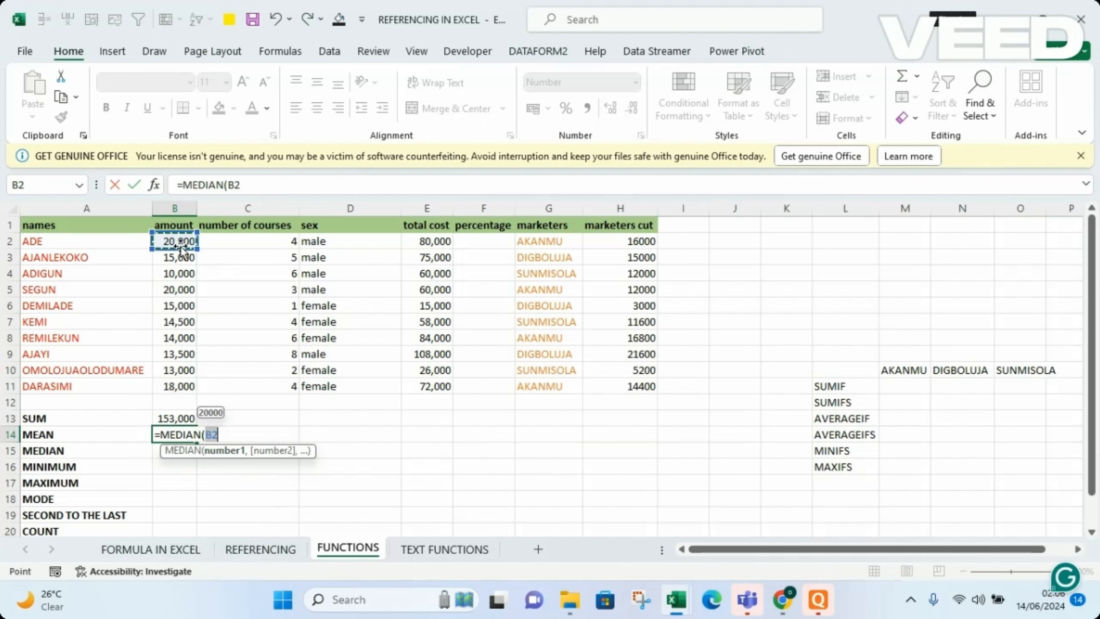
pyautogui.moveTo(178, 246); pyautogui.dragTo(183, 382)
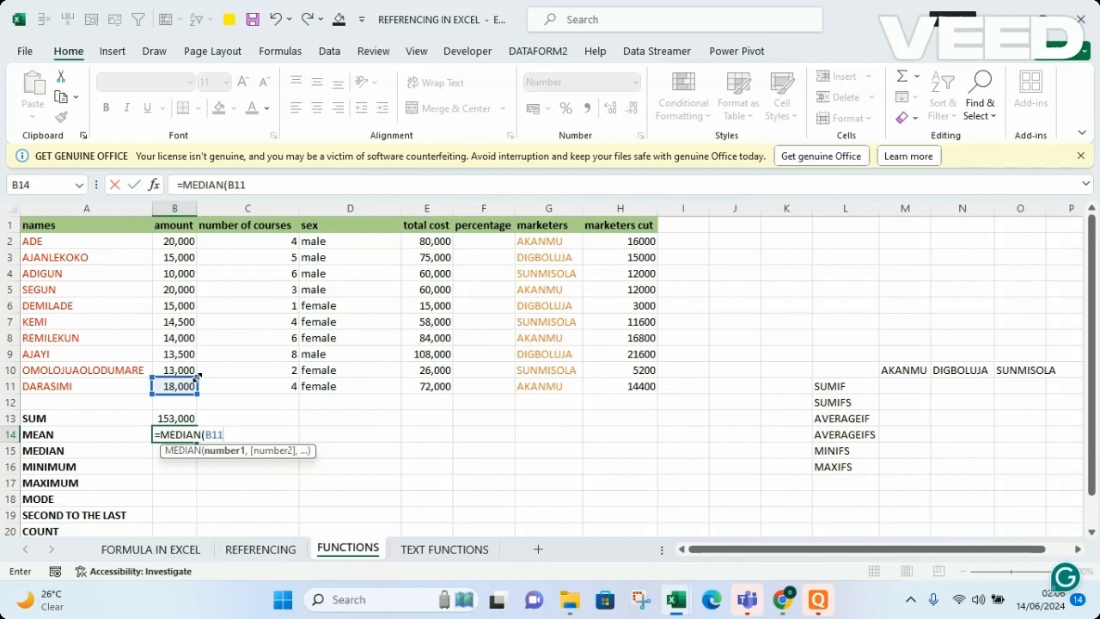
pyautogui.moveTo(196, 375); pyautogui.dragTo(192, 239)
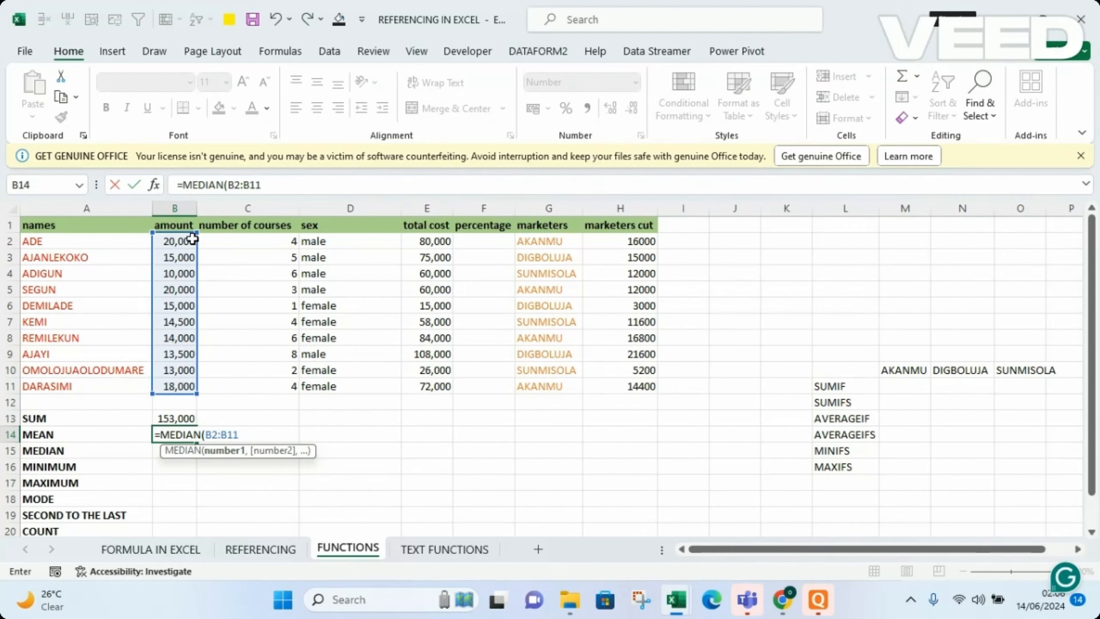
pyautogui.press('Return')
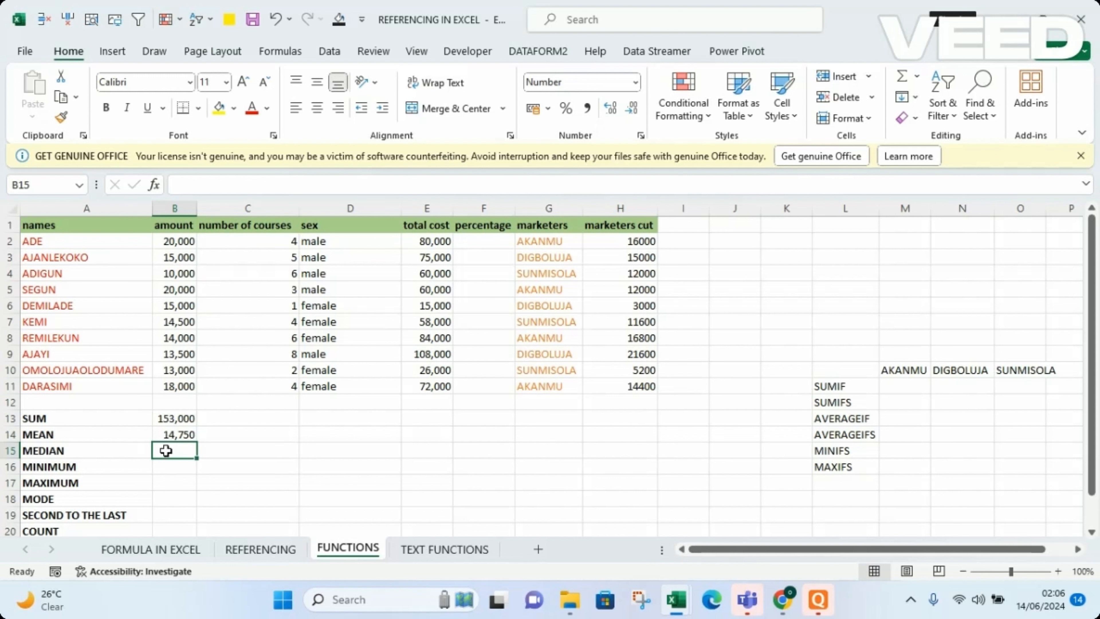
pyautogui.write('=')
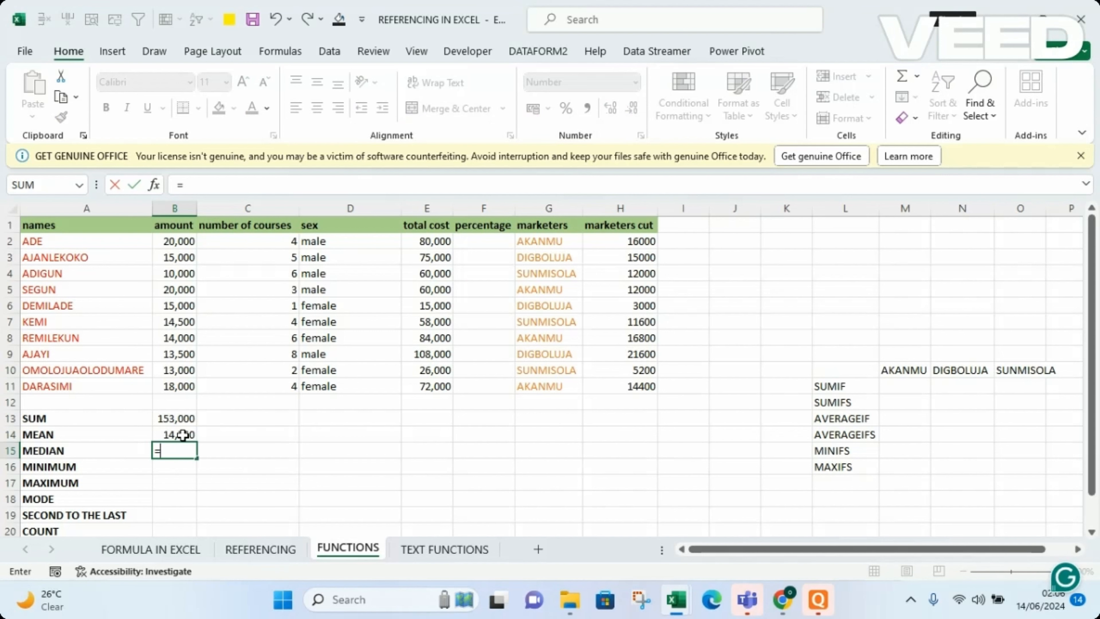
pyautogui.press('Escape')
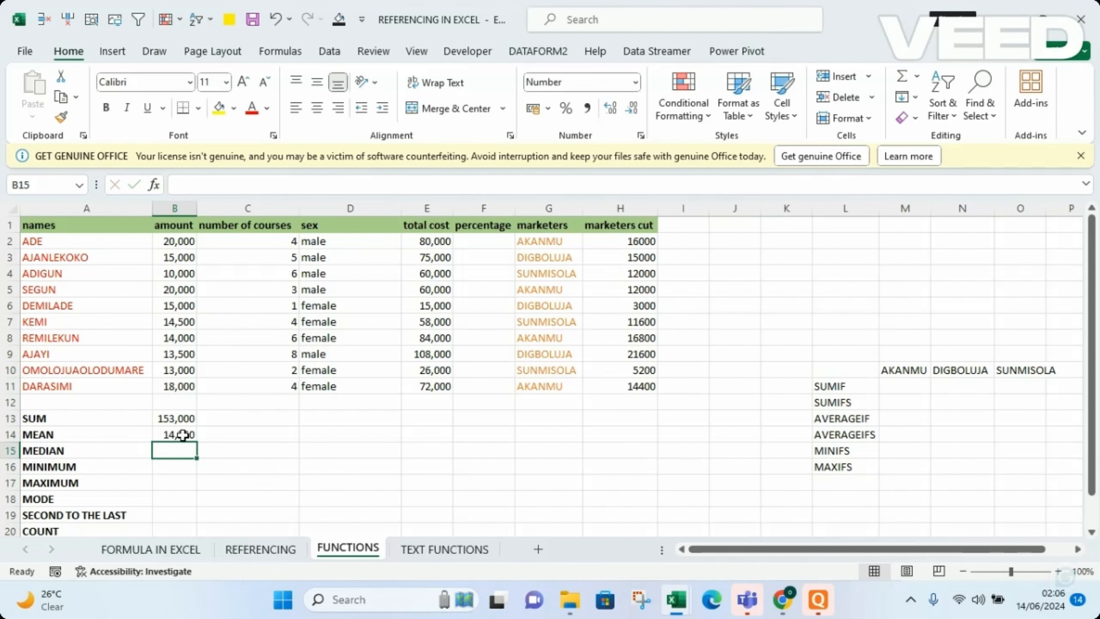
pyautogui.click(183, 466)
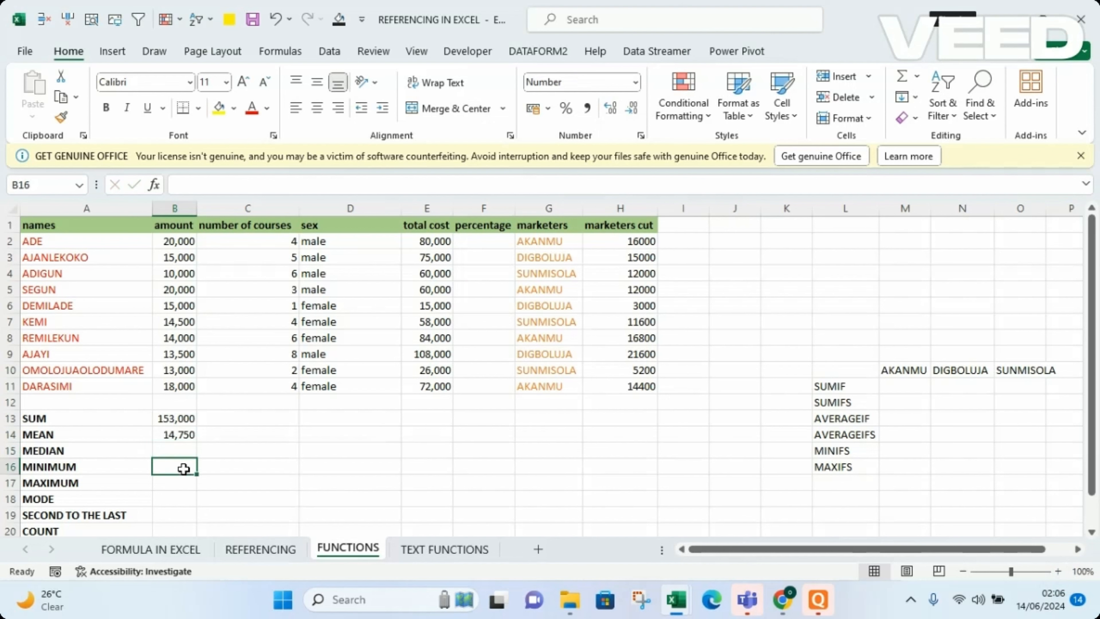
# Replace the function in B14's formula with AVERAGE, keeping the range B2:B11.
pyautogui.doubleClick(175, 432)
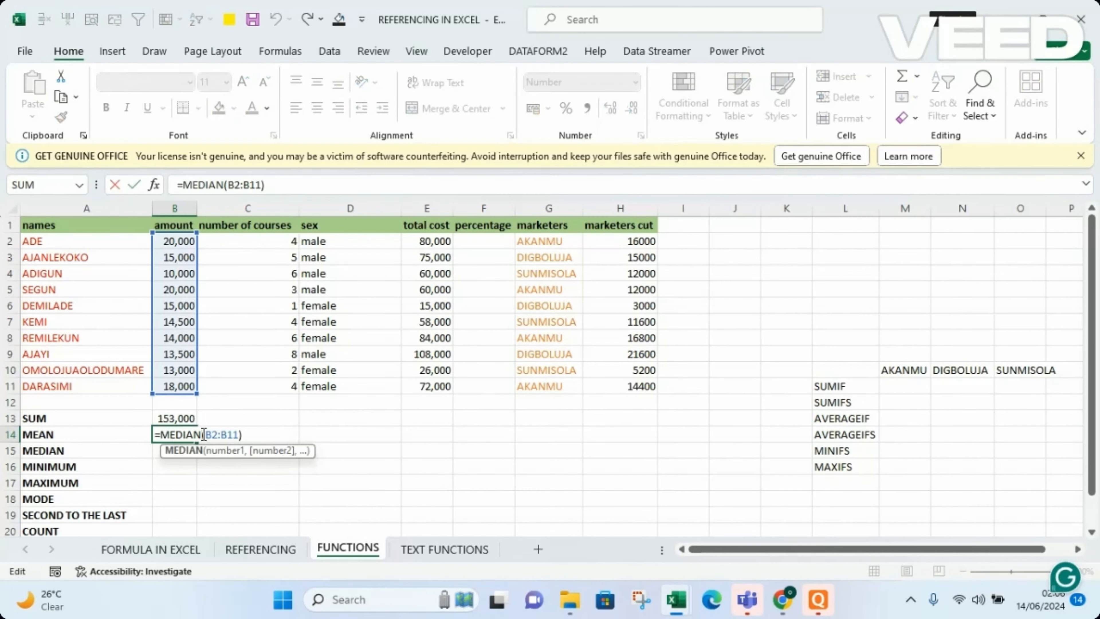
pyautogui.press('BackSpace')
pyautogui.press('BackSpace')
pyautogui.press('BackSpace')
pyautogui.press('BackSpace')
pyautogui.press('BackSpace')
pyautogui.press('BackSpace')
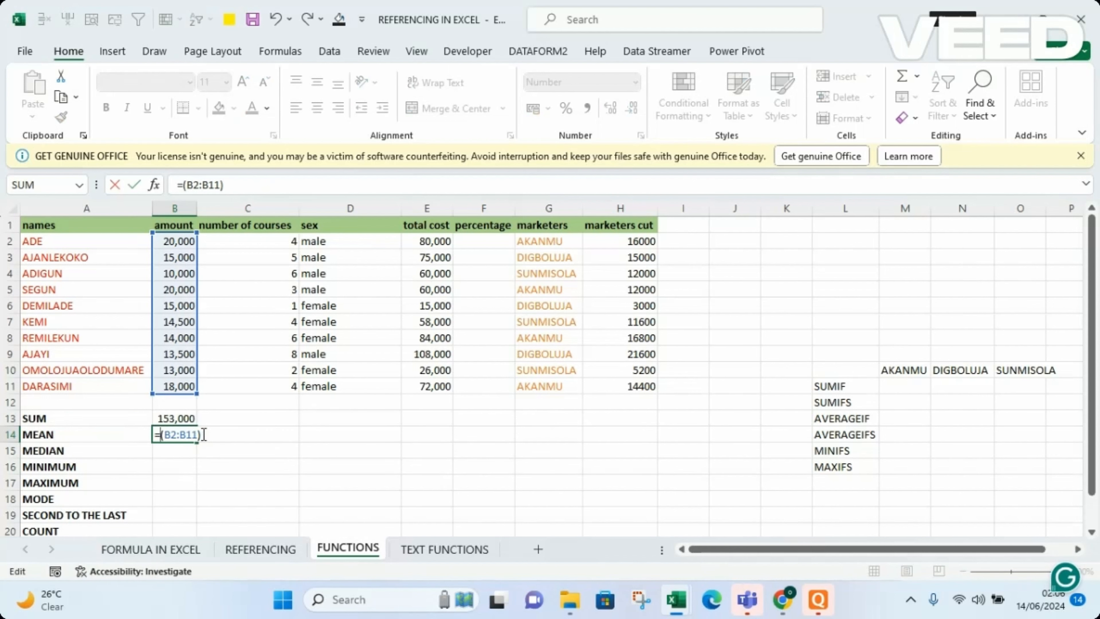
pyautogui.write('AVERAGE')
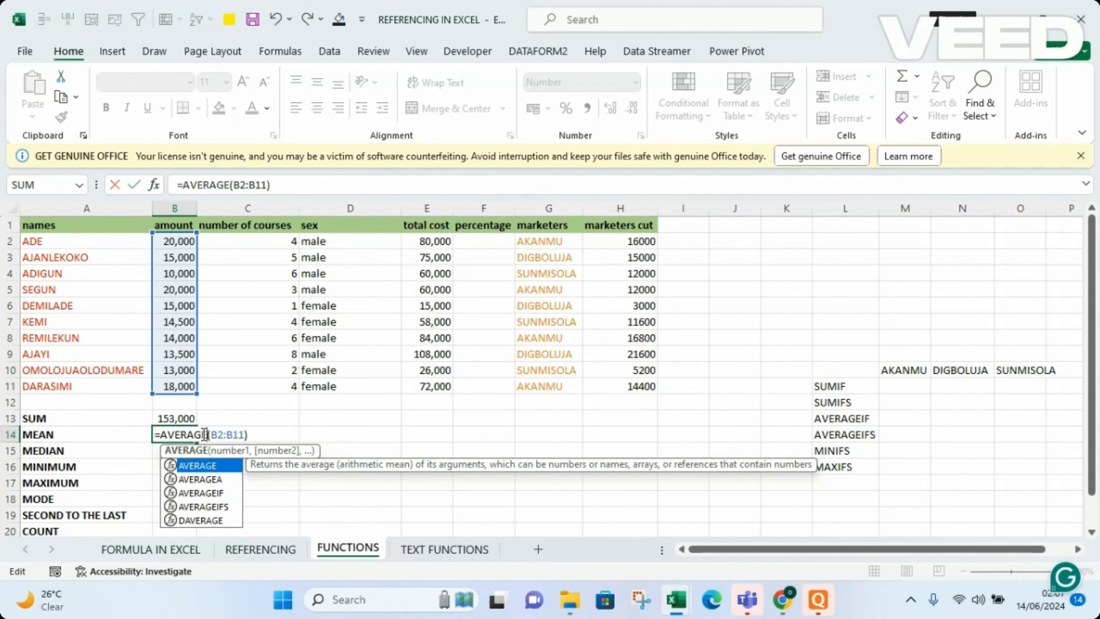
pyautogui.press('Return')
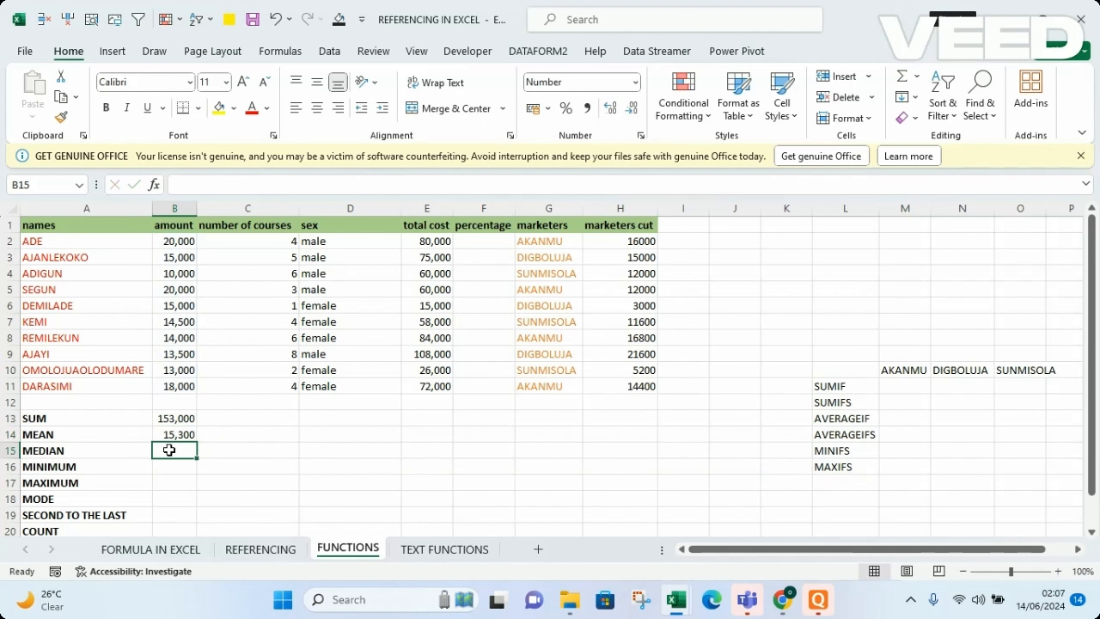
# Enter a MEDIAN formula over the amount range B2:B11 in cell B15, beside the MEDIAN label.
pyautogui.write('=MEDIA')
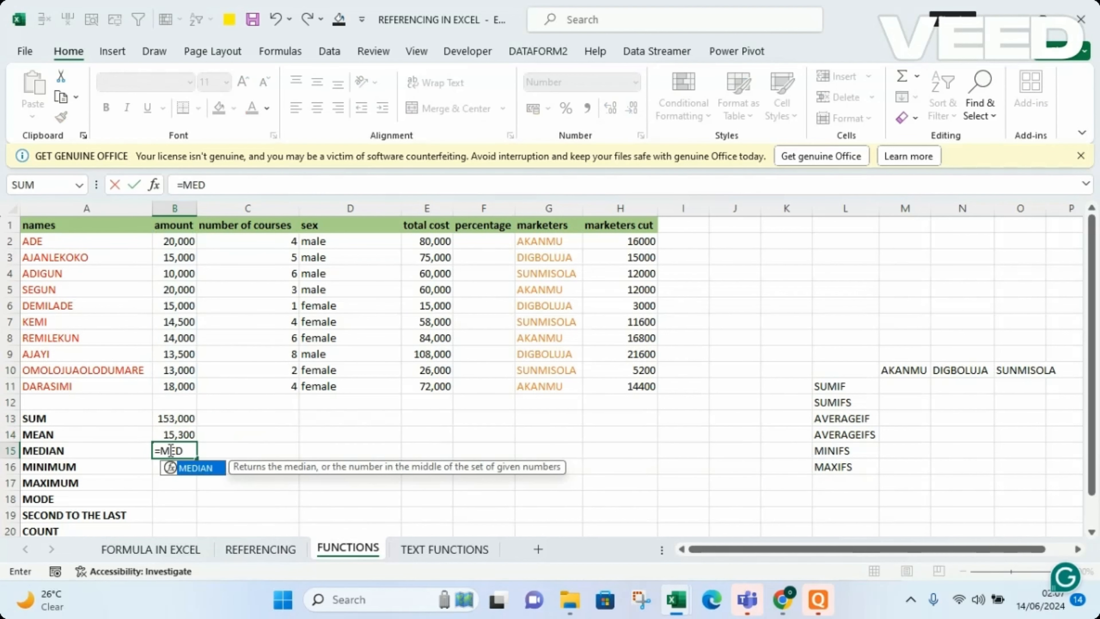
pyautogui.doubleClick(195, 469)
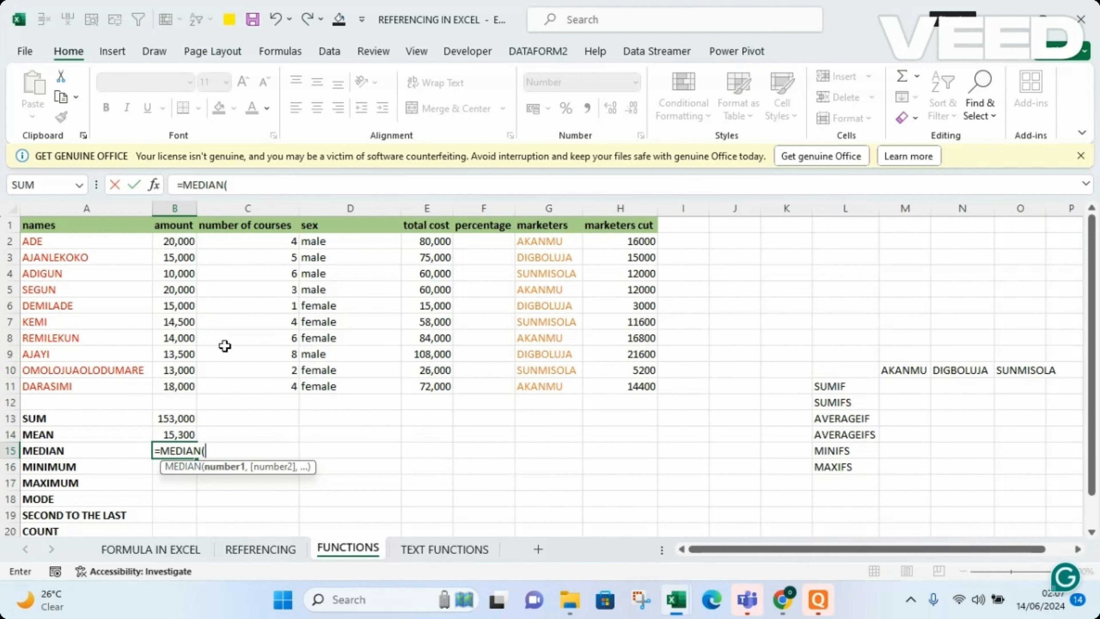
pyautogui.click(236, 183)
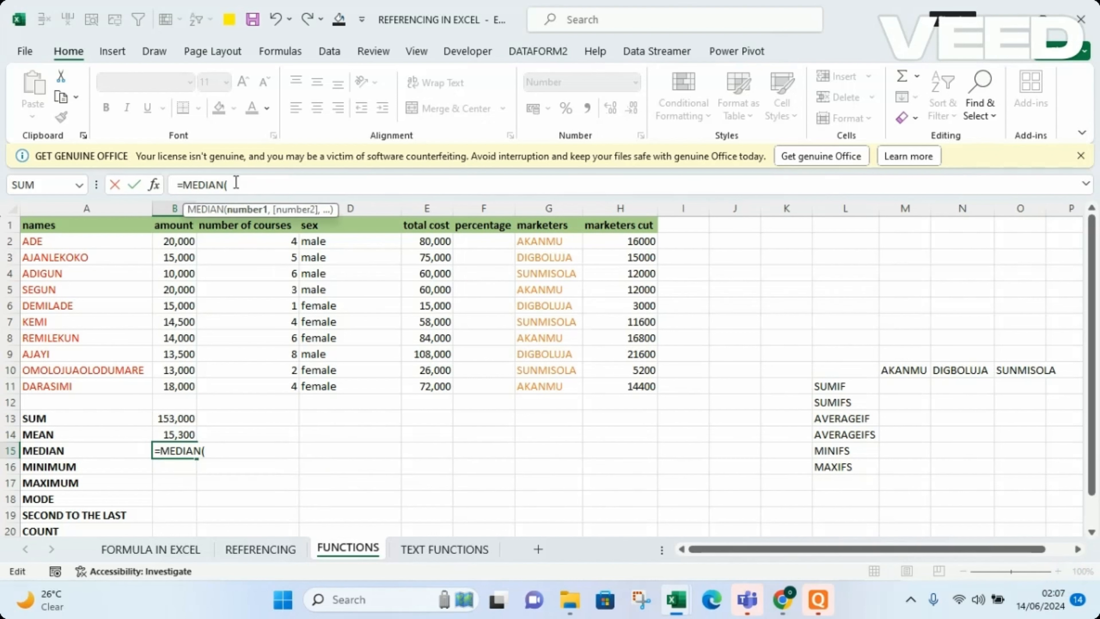
pyautogui.write('B')
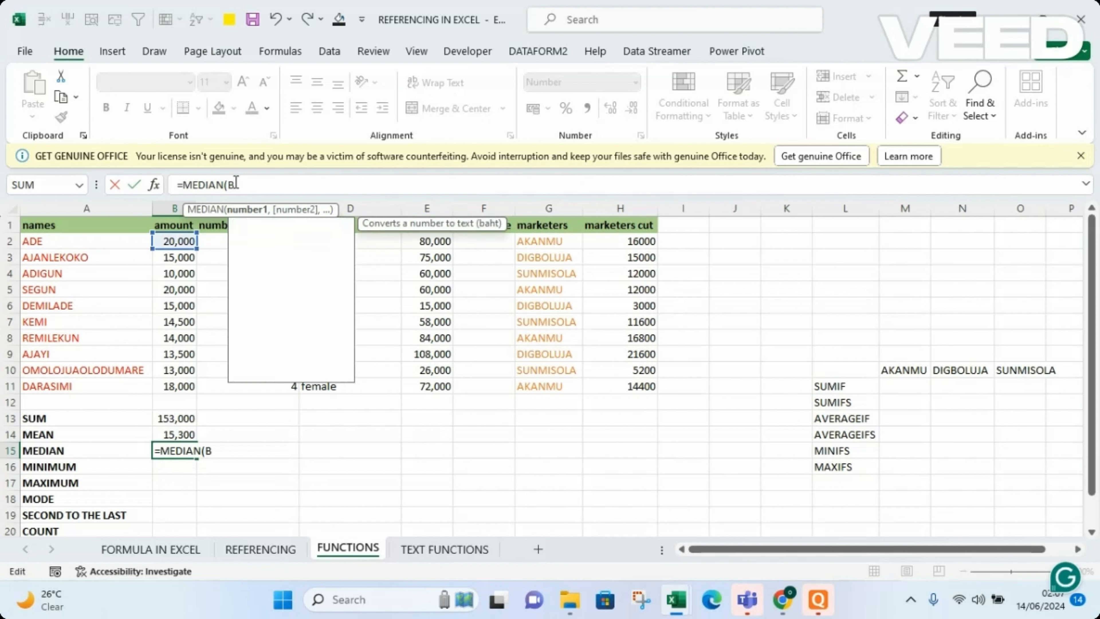
pyautogui.write('2:')
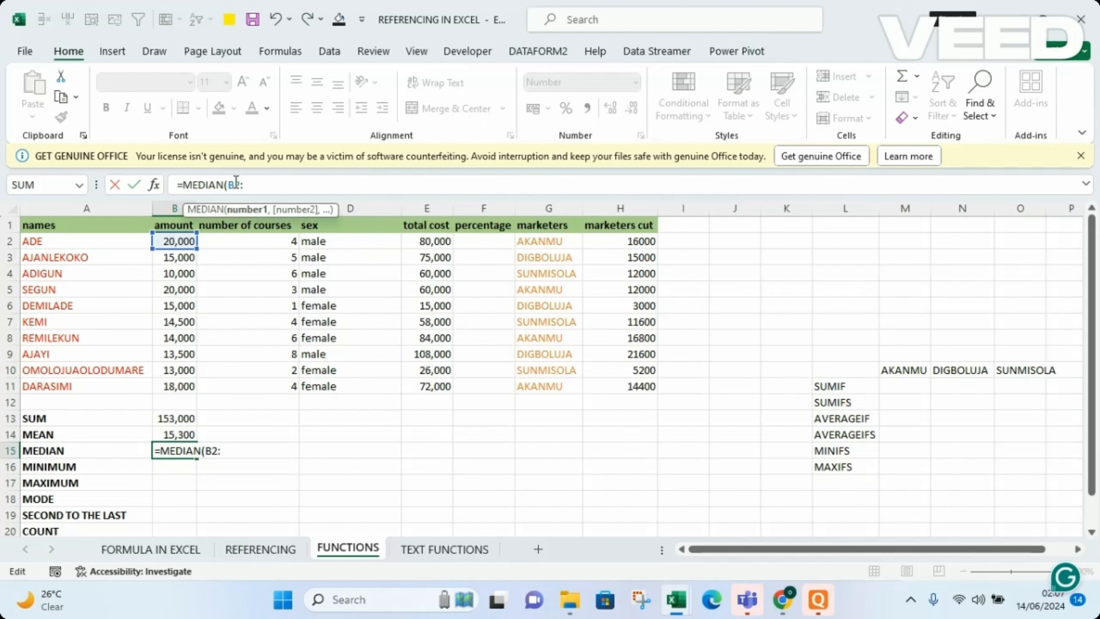
pyautogui.write('B')
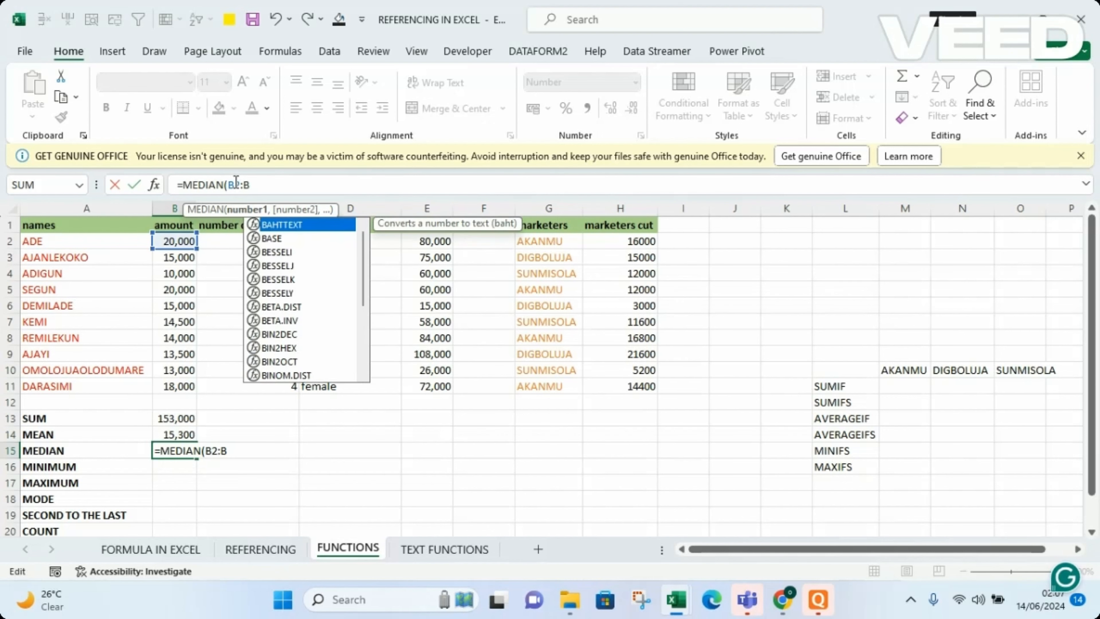
pyautogui.write('11')
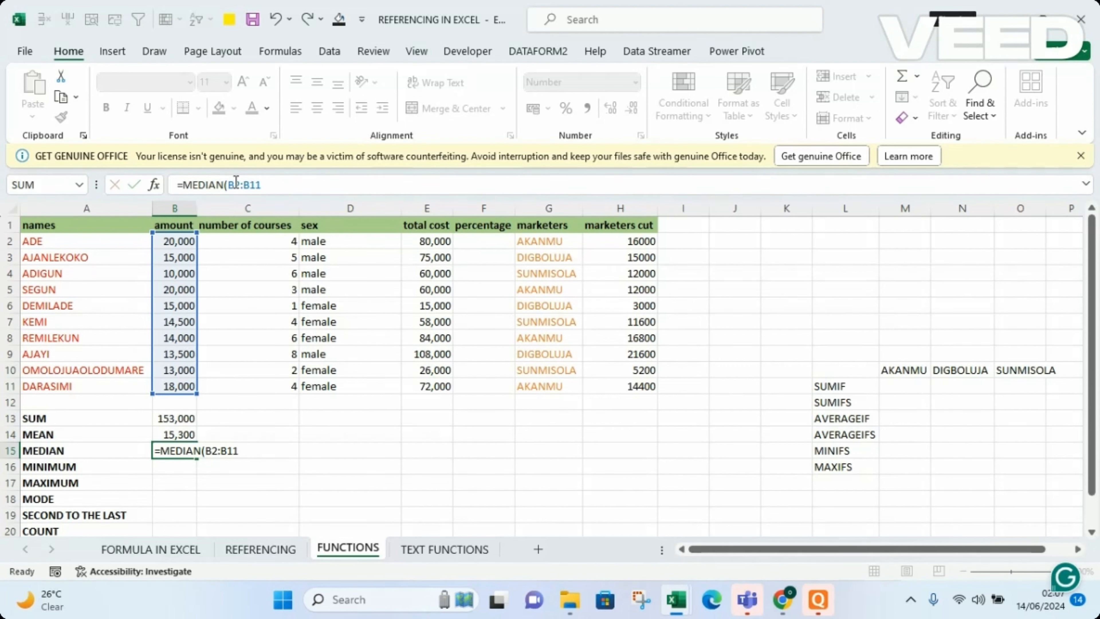
pyautogui.press('Return')
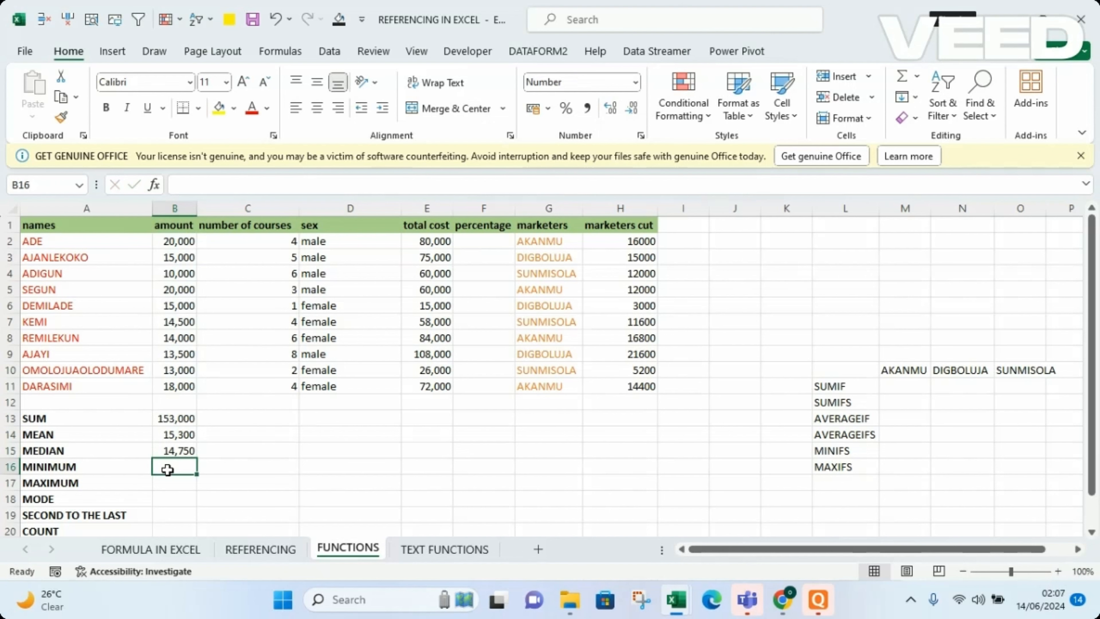
# Calculate the smallest amount in cell B16 with a MIN formula over B2:B11.
pyautogui.write('=MIN')
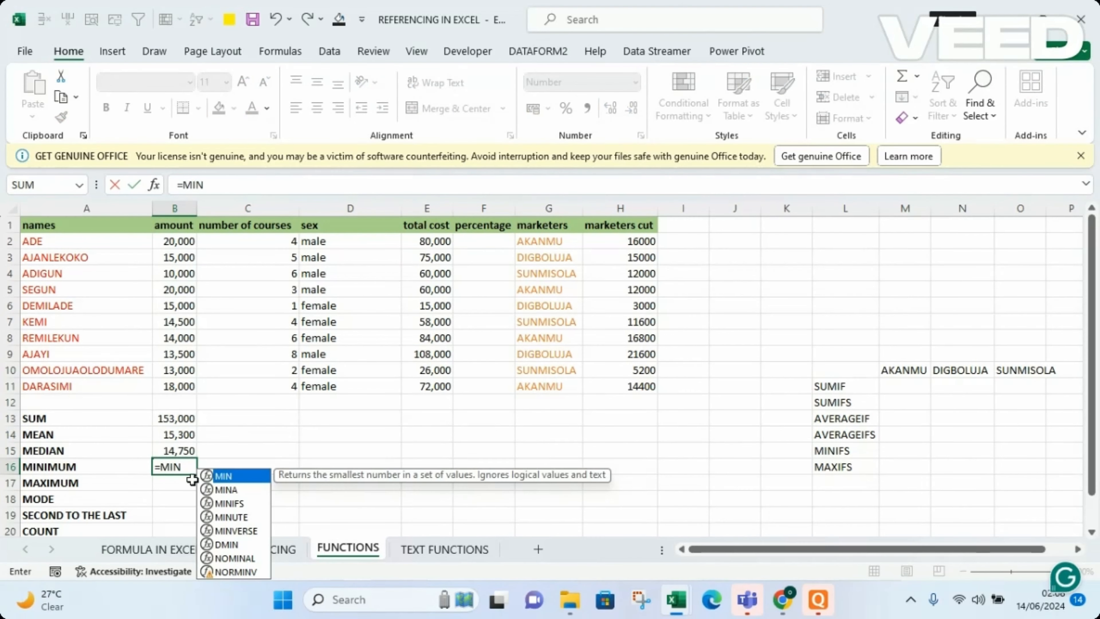
pyautogui.doubleClick(228, 476)
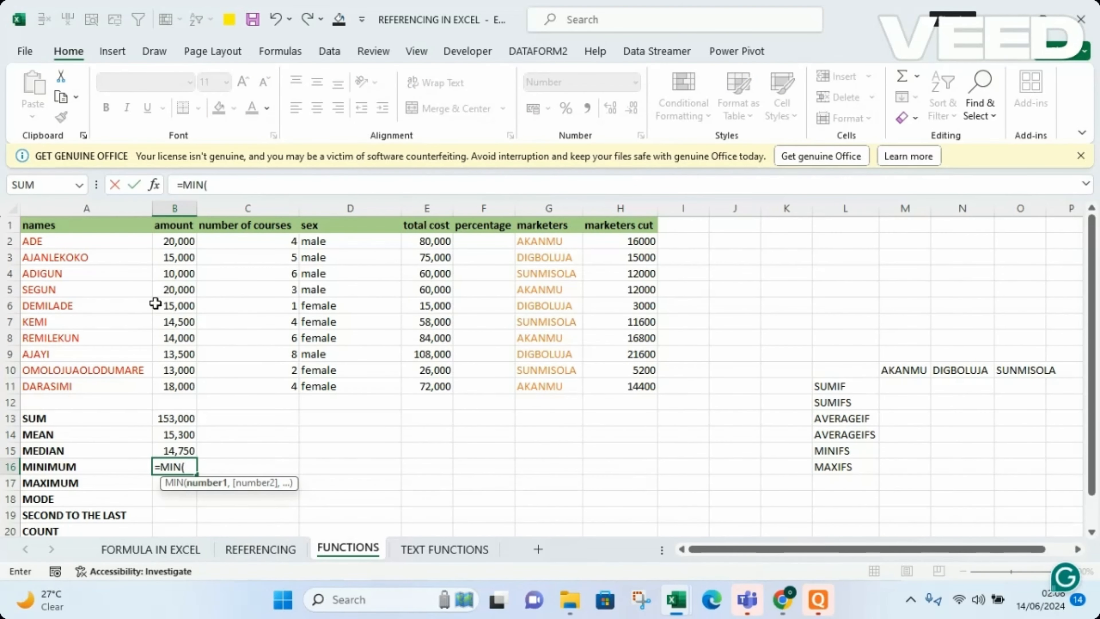
pyautogui.moveTo(174, 237); pyautogui.dragTo(184, 380)
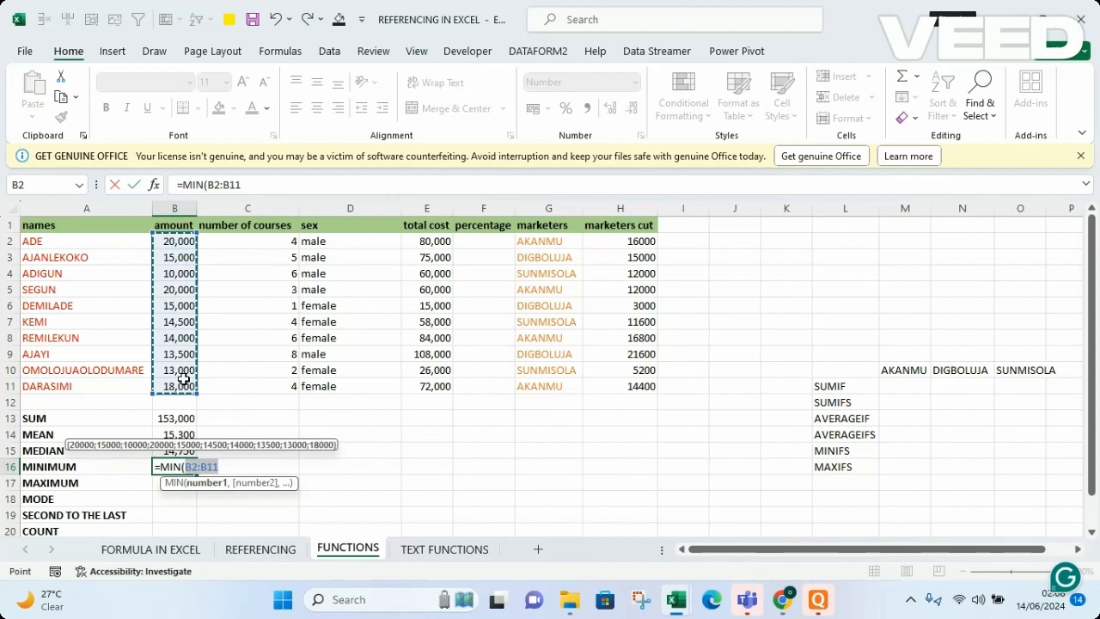
pyautogui.press('Return')
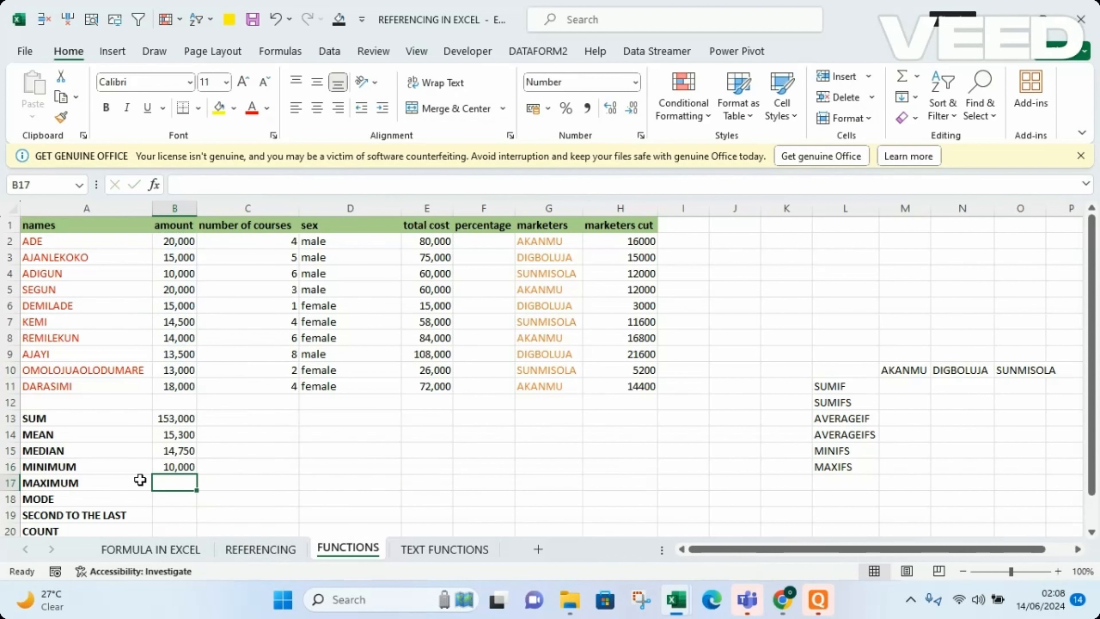
# Calculate the largest amount in cell B17 with a MAX formula over B2:B11.
pyautogui.write('=MAX')
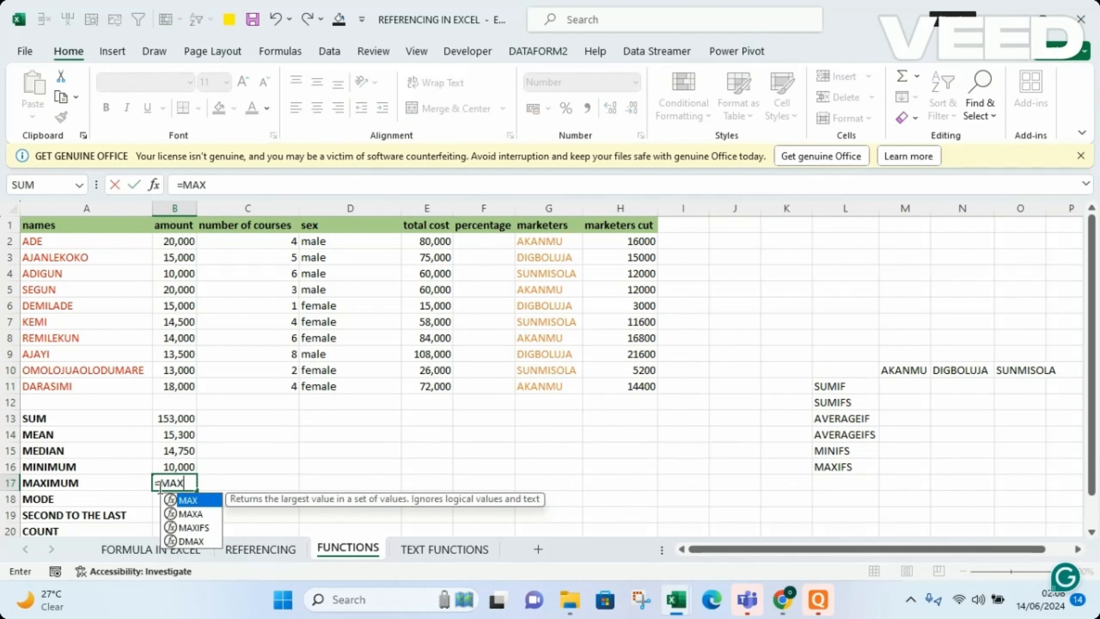
pyautogui.doubleClick(208, 501)
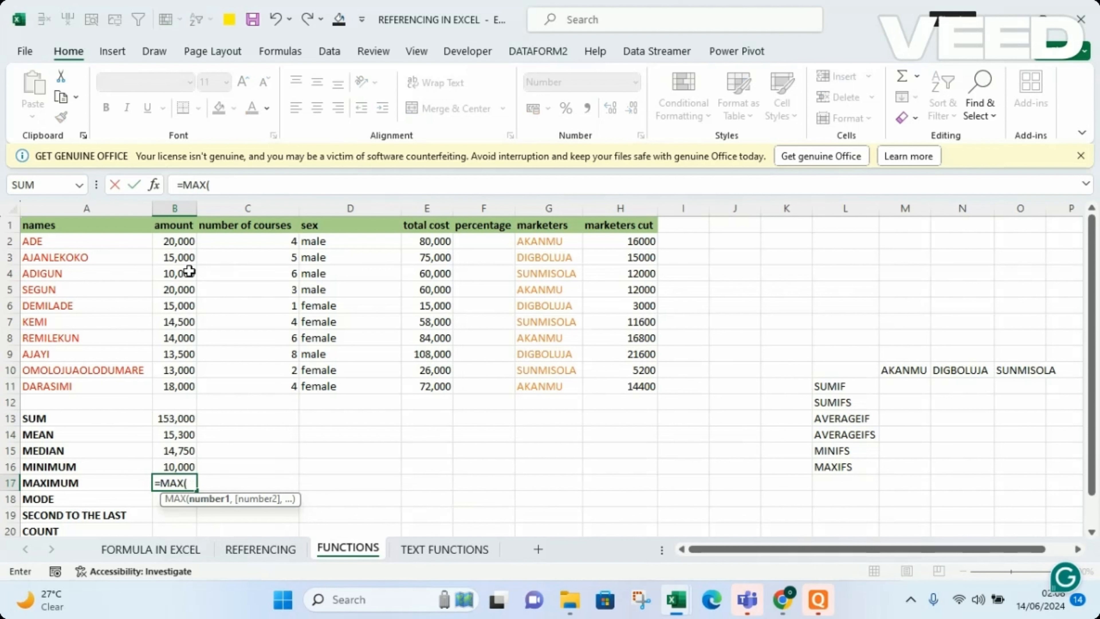
pyautogui.moveTo(179, 241); pyautogui.dragTo(181, 386)
pyautogui.write(')')
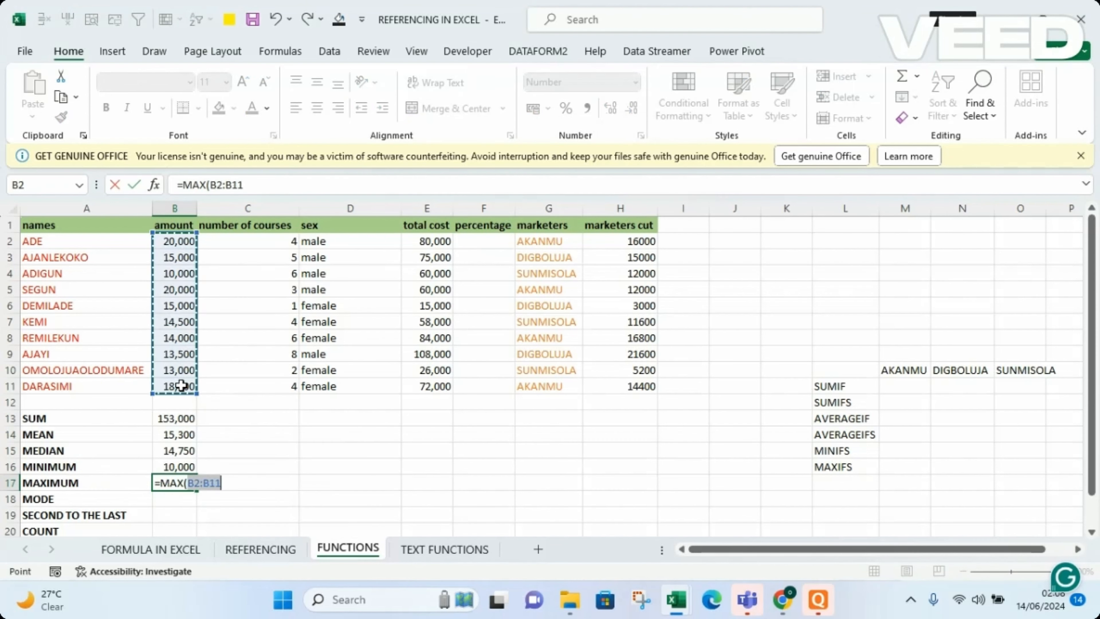
pyautogui.press('Return')
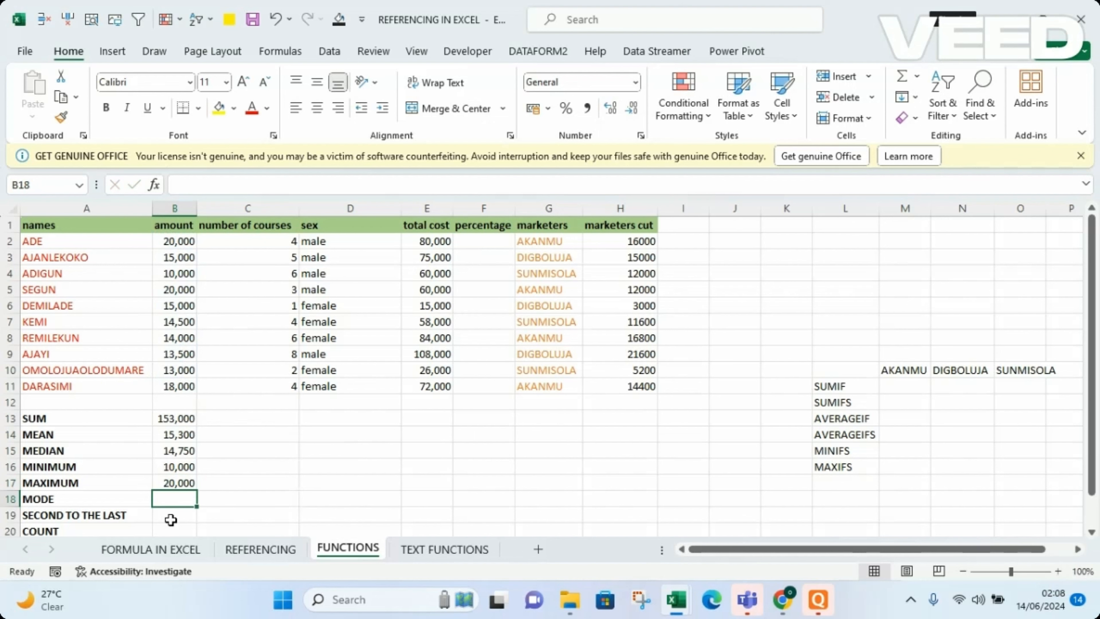
# Calculate the most frequent amount in cell B18 with a MODE formula over B2:B11.
pyautogui.write('=MO')
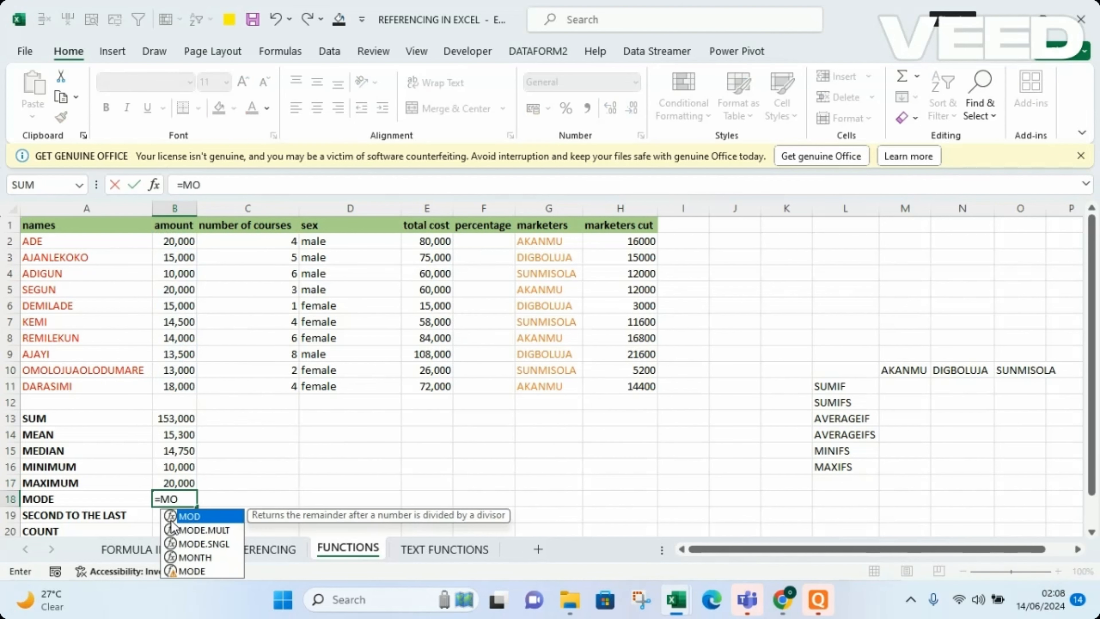
pyautogui.write('DE(')
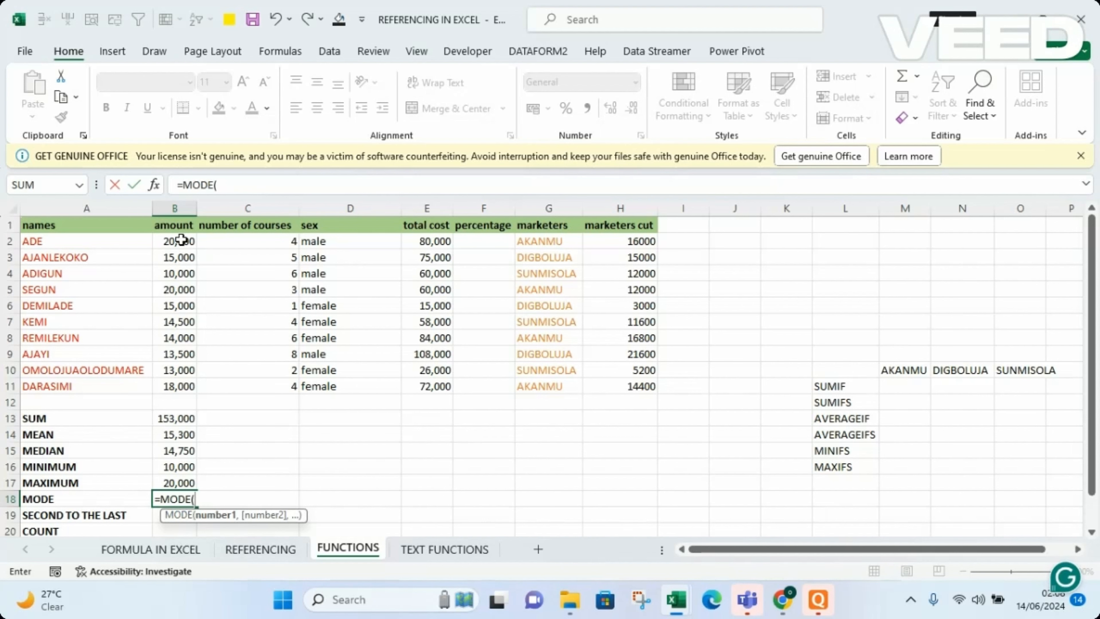
pyautogui.moveTo(180, 239); pyautogui.dragTo(175, 384)
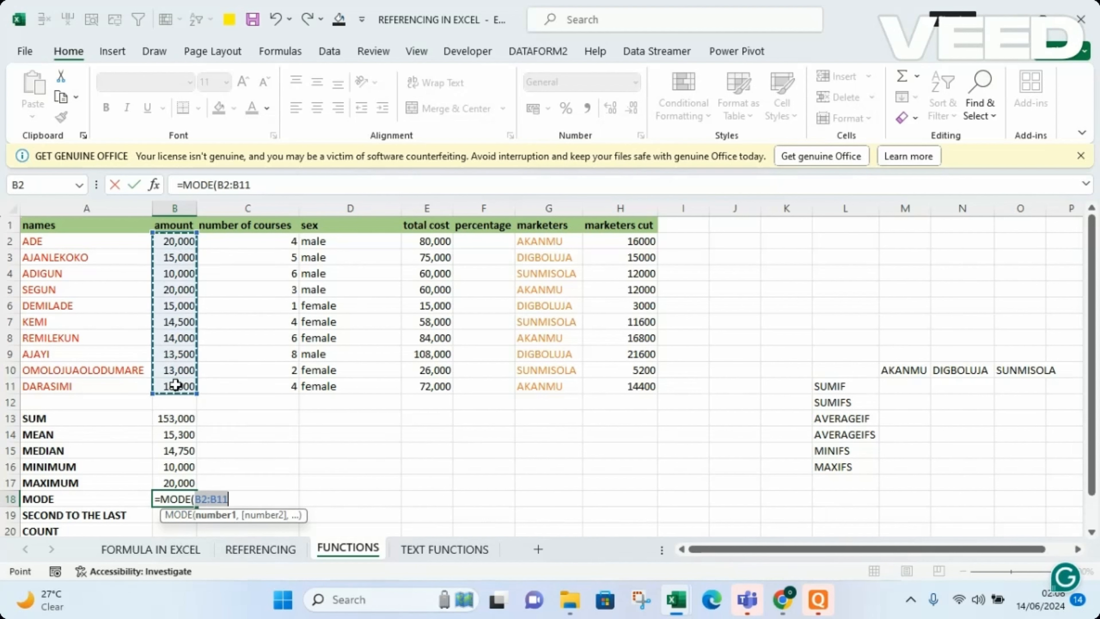
pyautogui.write(')')
pyautogui.press('Return')
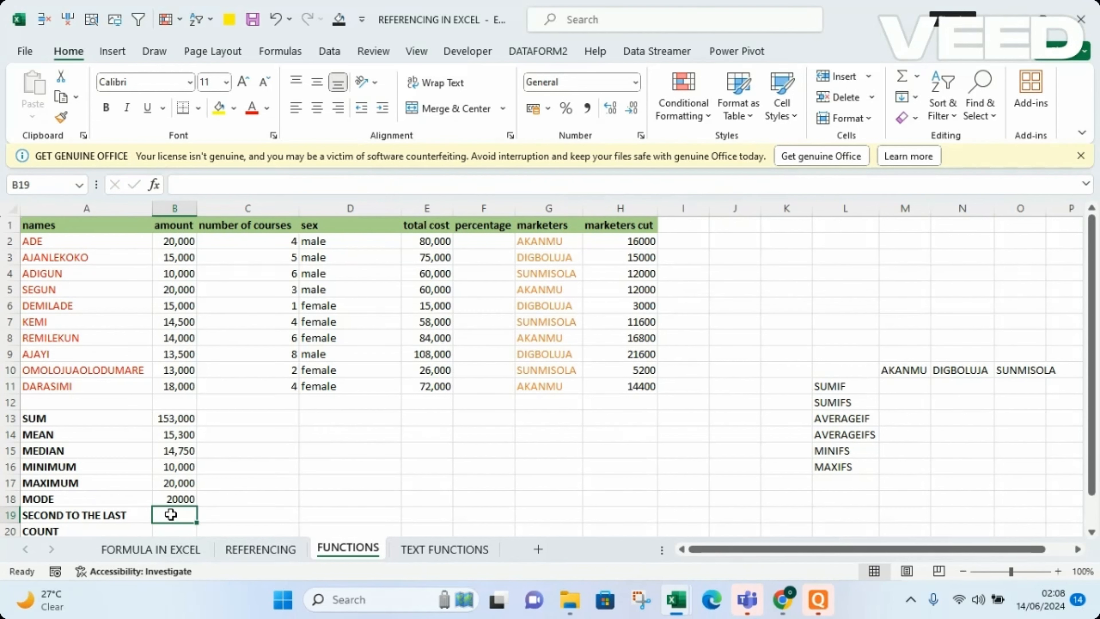
pyautogui.write('S')
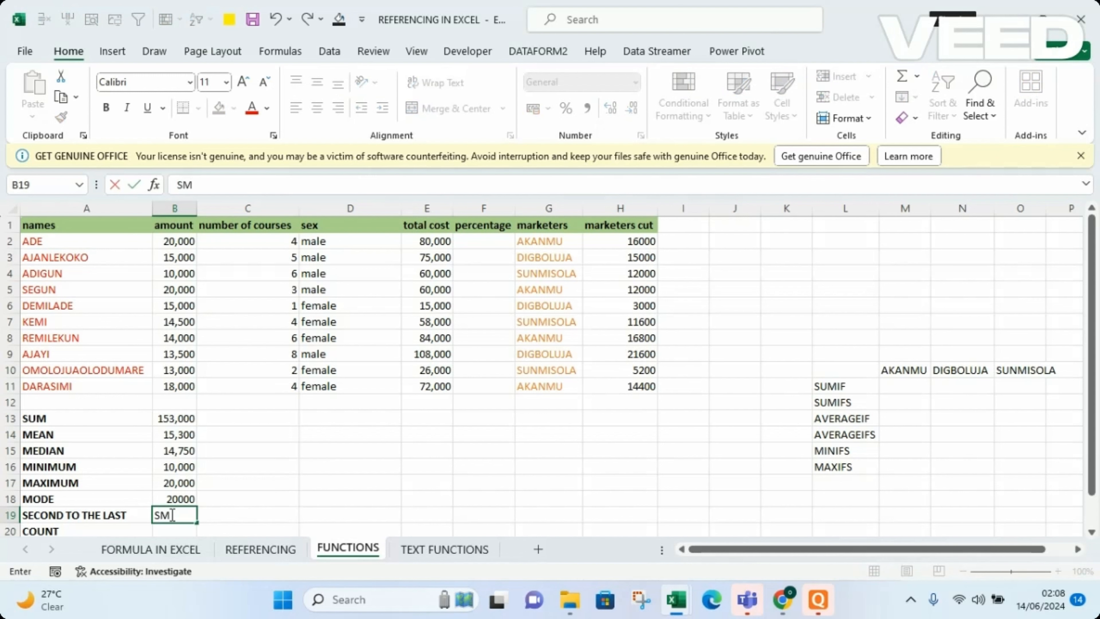
pyautogui.write('M')
pyautogui.press('BackSpace')
pyautogui.press('BackSpace')
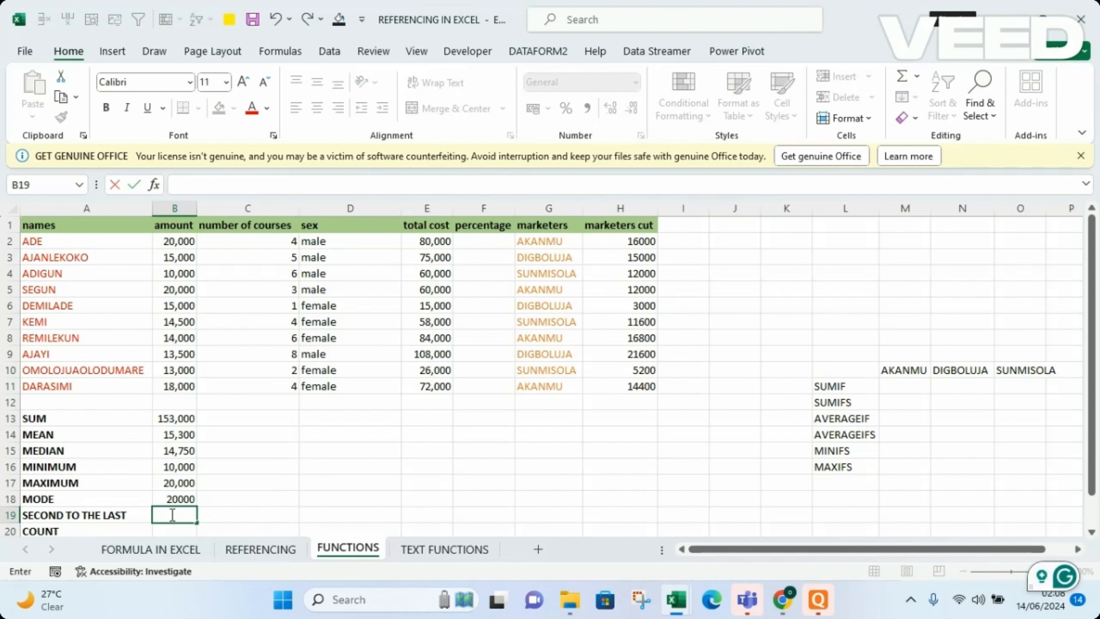
# Calculate the second smallest amount in cell B19 with a SMALL formula over B2:B11 and k set to 2.
pyautogui.write('=SMALL')
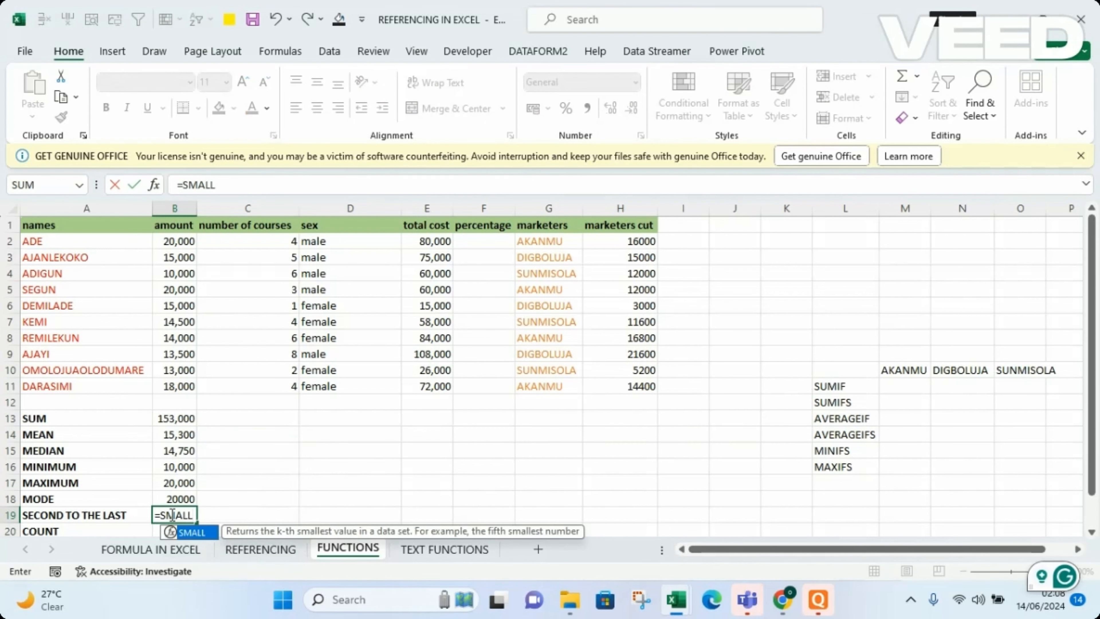
pyautogui.doubleClick(206, 531)
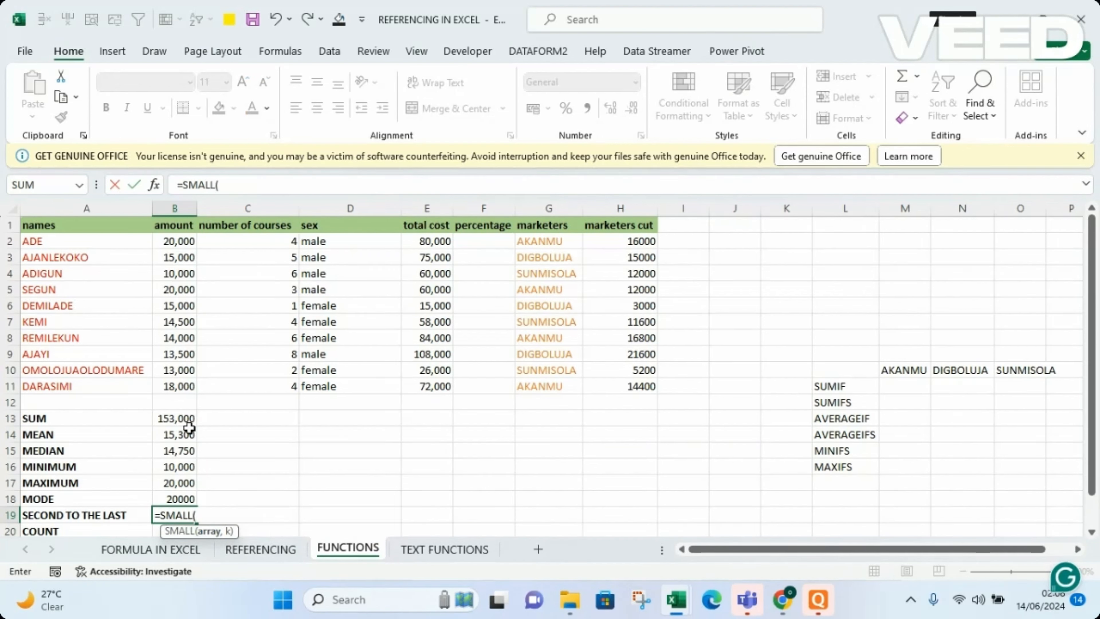
pyautogui.moveTo(175, 241); pyautogui.dragTo(175, 386)
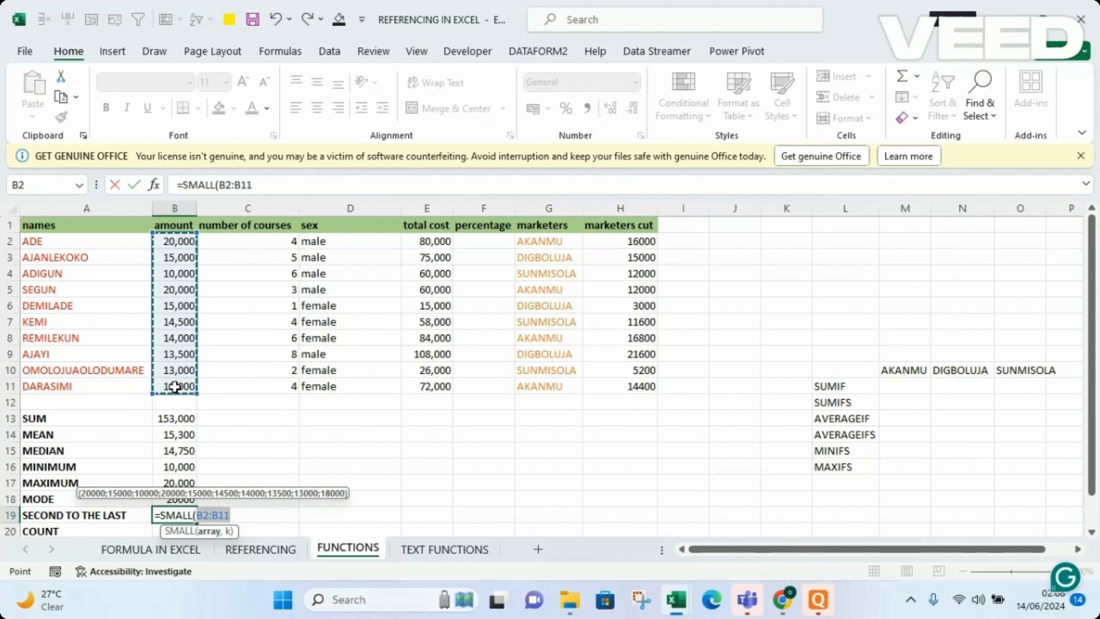
pyautogui.write(',')
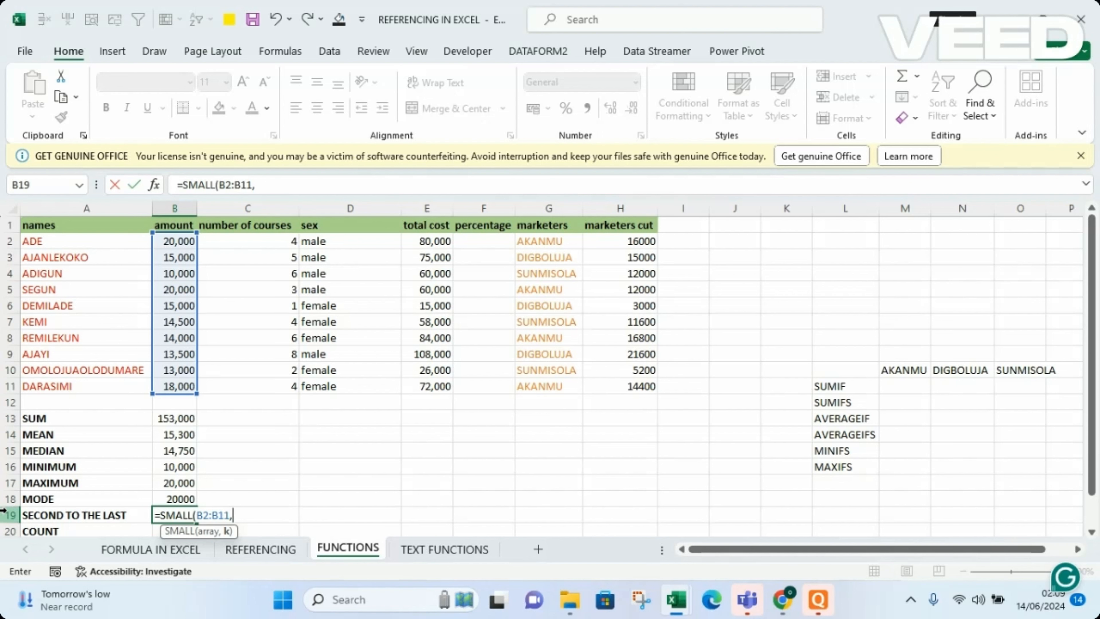
pyautogui.write('2')
pyautogui.press('Return')
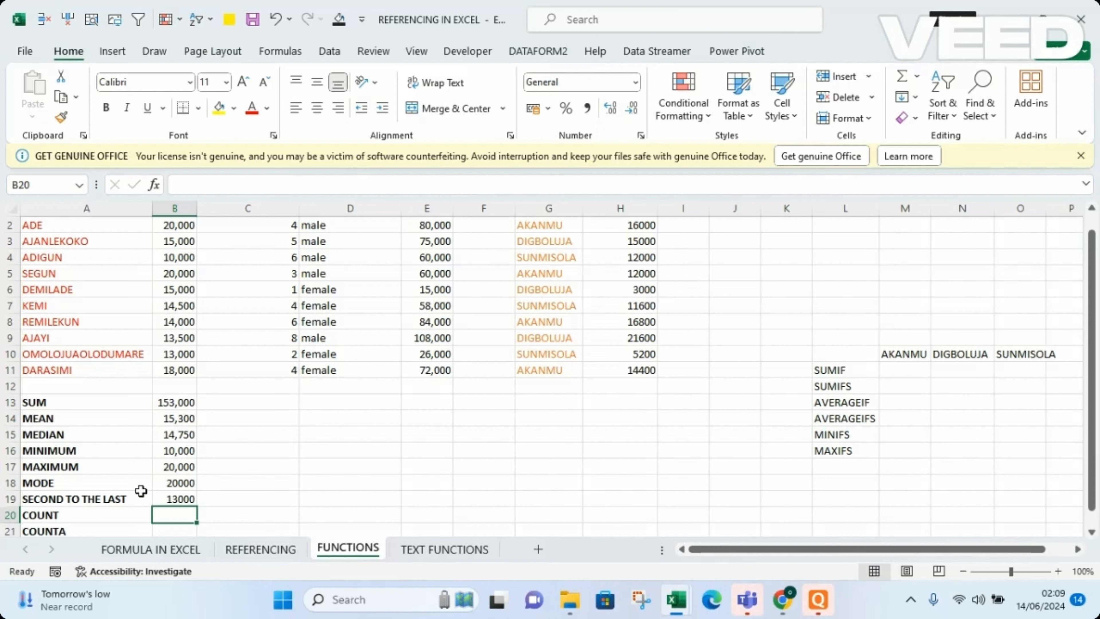
# Change the k argument of the SMALL formula in cell B19 to 1.
pyautogui.doubleClick(182, 499)
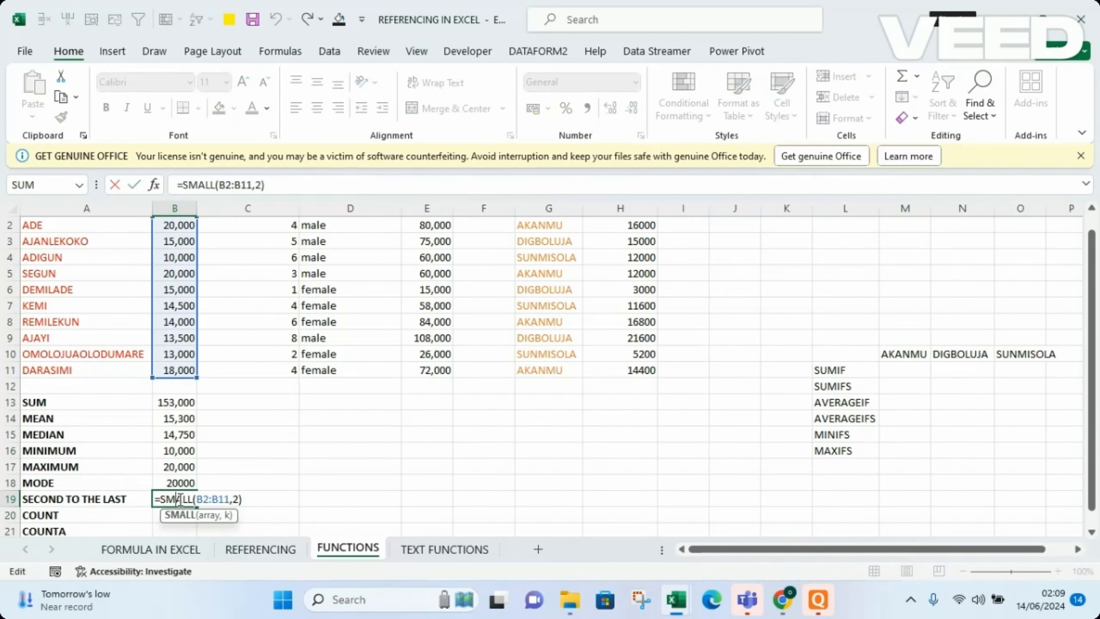
pyautogui.click(238, 499)
pyautogui.press('BackSpace')
pyautogui.write('1')
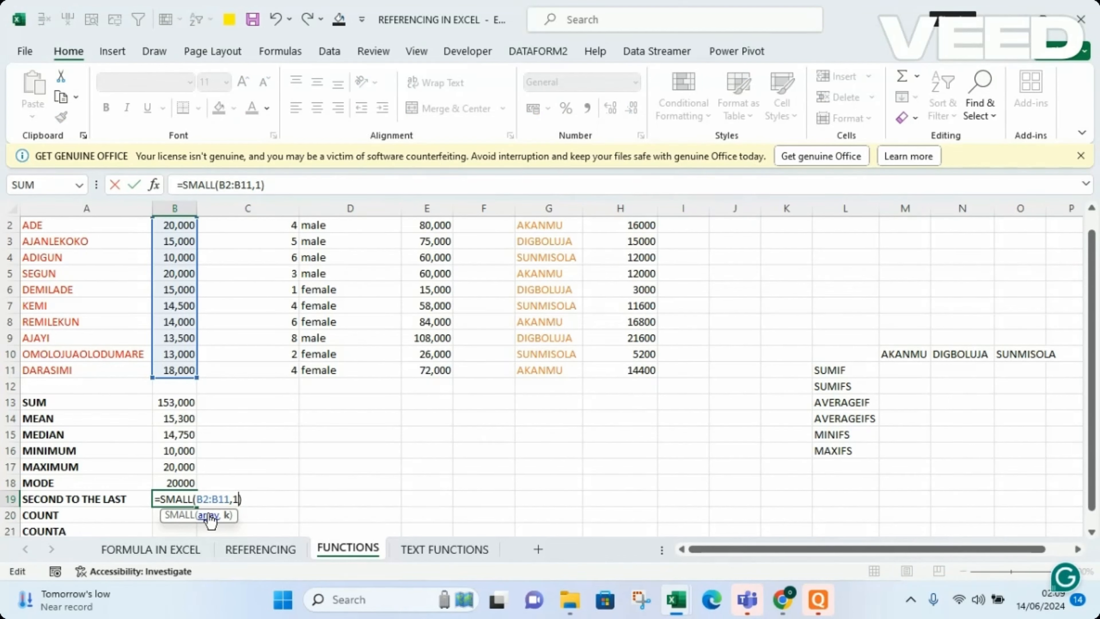
pyautogui.press('Return')
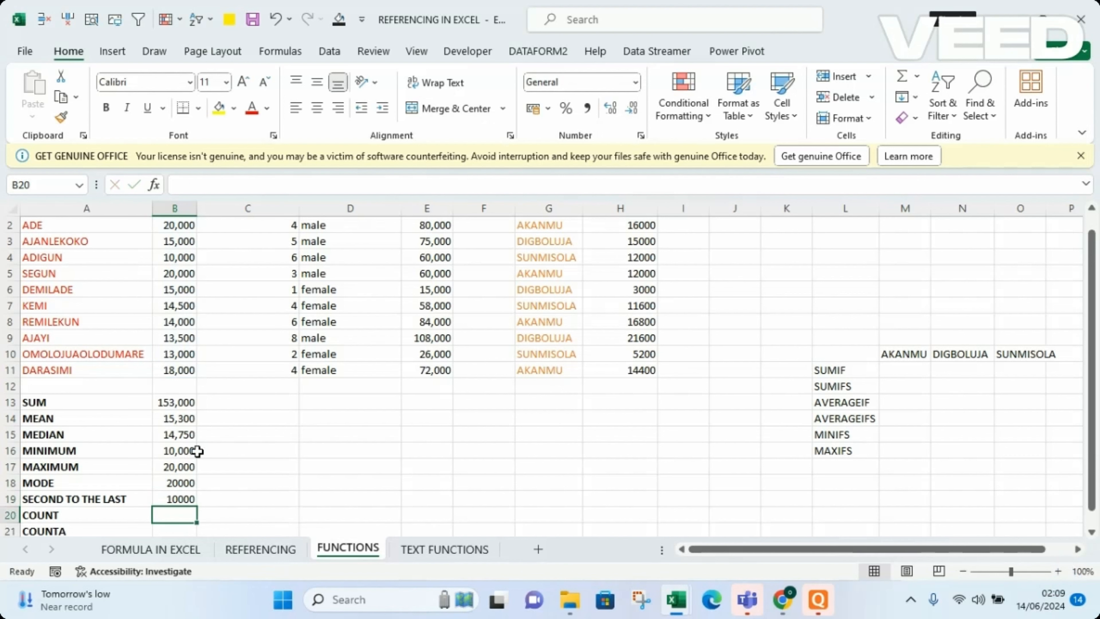
# Set the k argument of the SMALL formula in cell B19 back to 2.
pyautogui.doubleClick(175, 499)
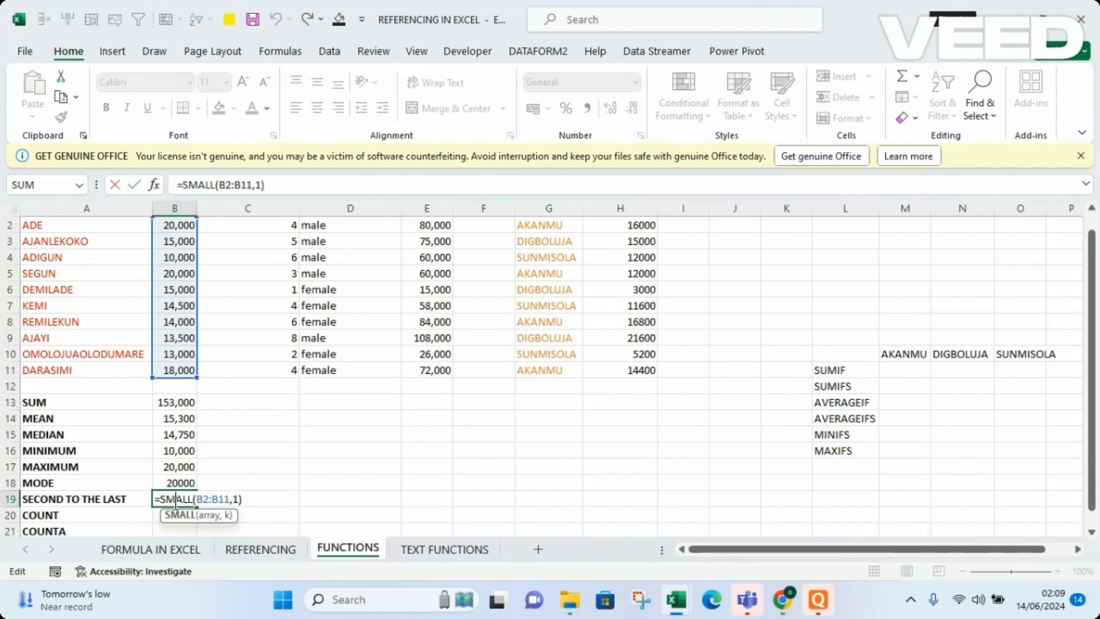
pyautogui.click(239, 501)
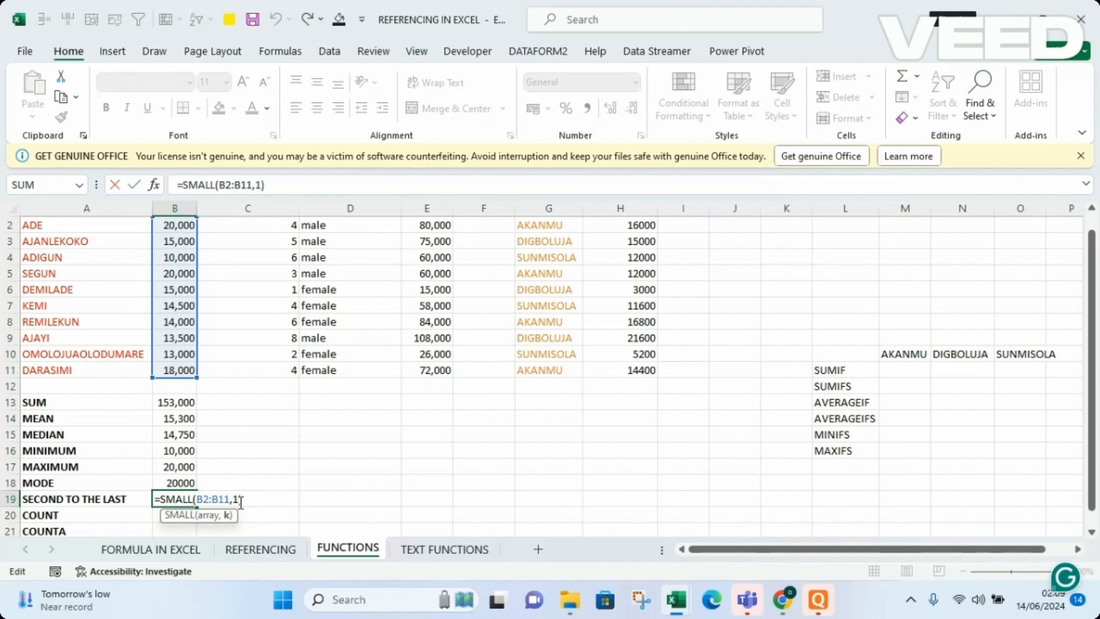
pyautogui.press('BackSpace')
pyautogui.write('2')
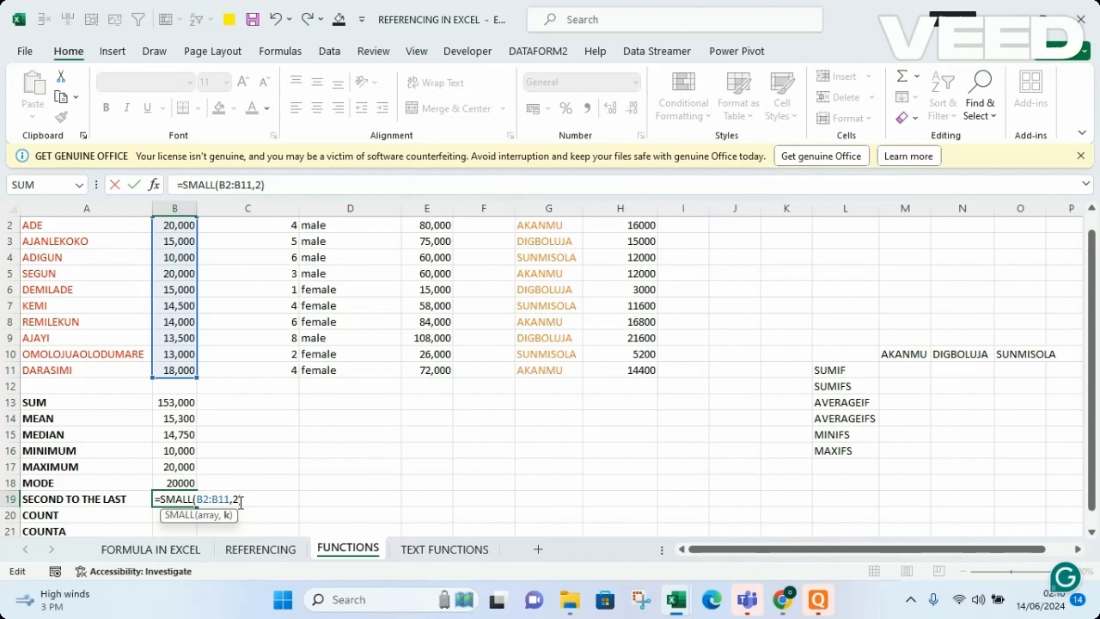
pyautogui.press('Return')
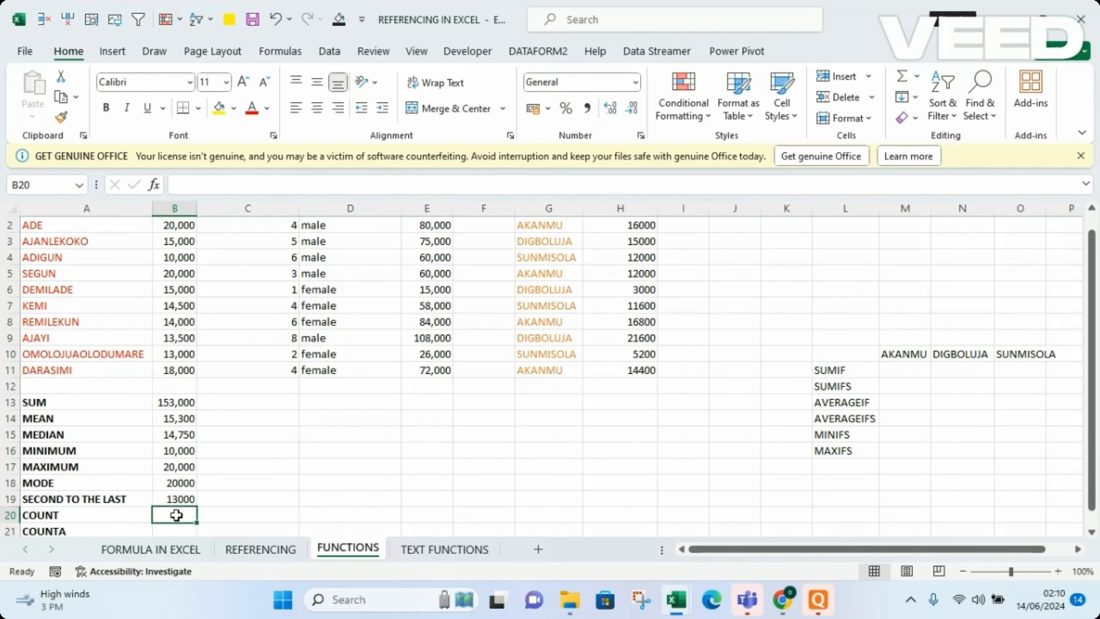
# Count the numeric amounts in cell B20 with a COUNT formula over B2:B11.
pyautogui.write('=')
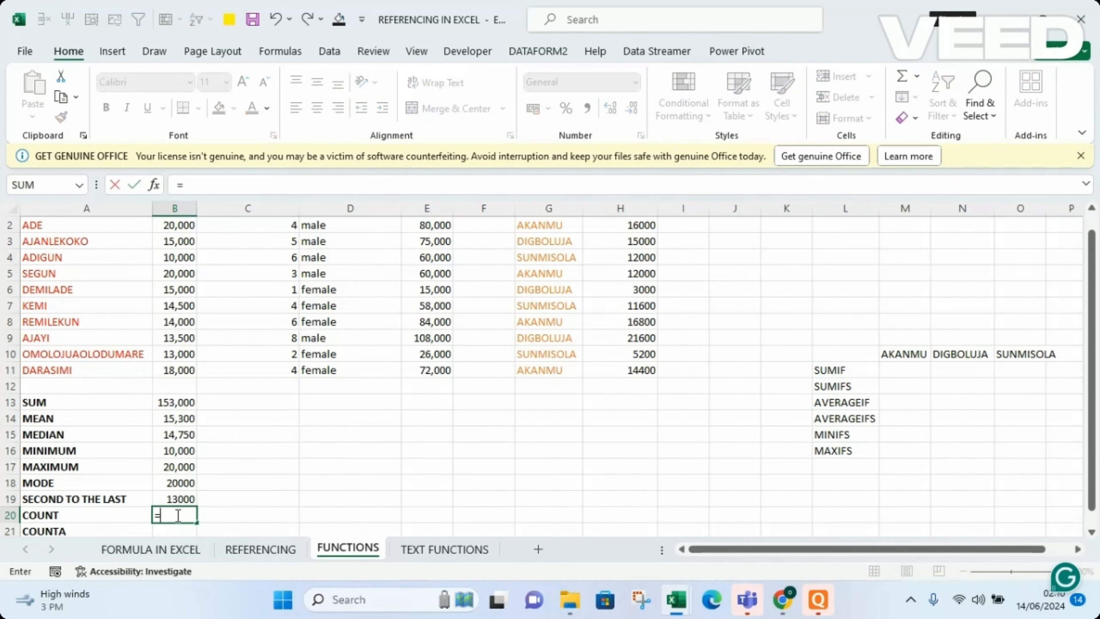
pyautogui.write('O')
pyautogui.press('BackSpace')
pyautogui.write('COUN')
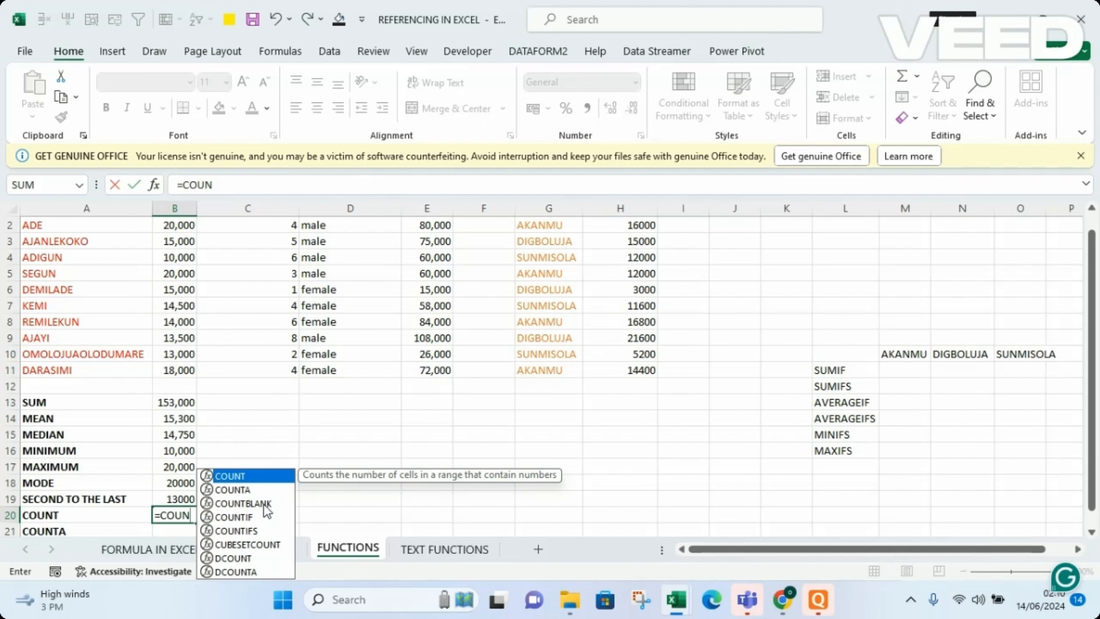
pyautogui.doubleClick(241, 478)
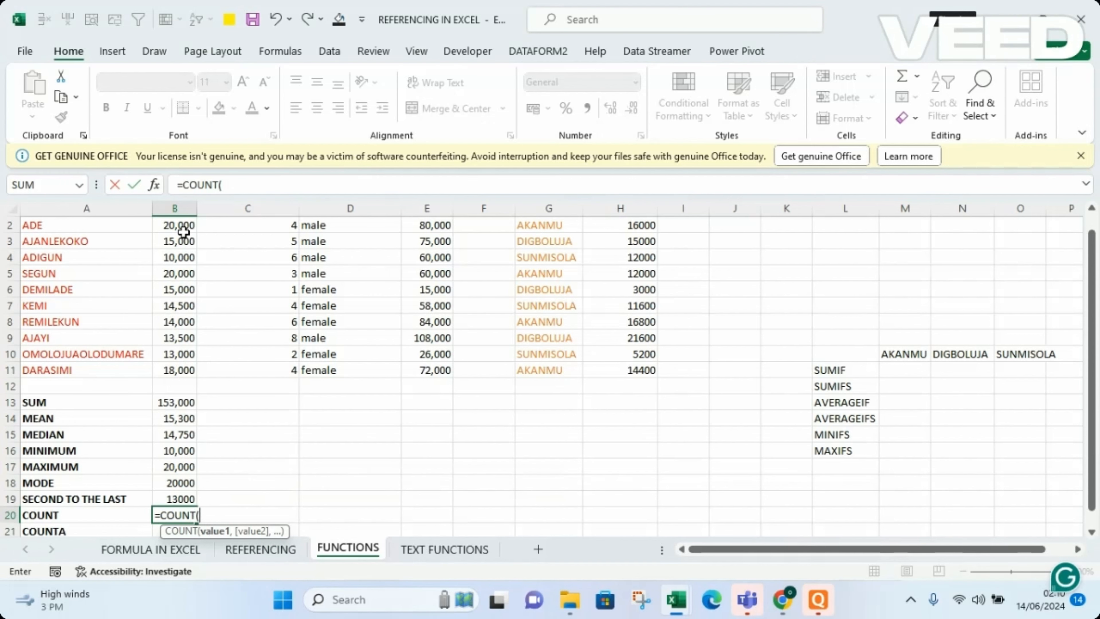
pyautogui.moveTo(181, 226); pyautogui.dragTo(174, 370)
pyautogui.press('Return')
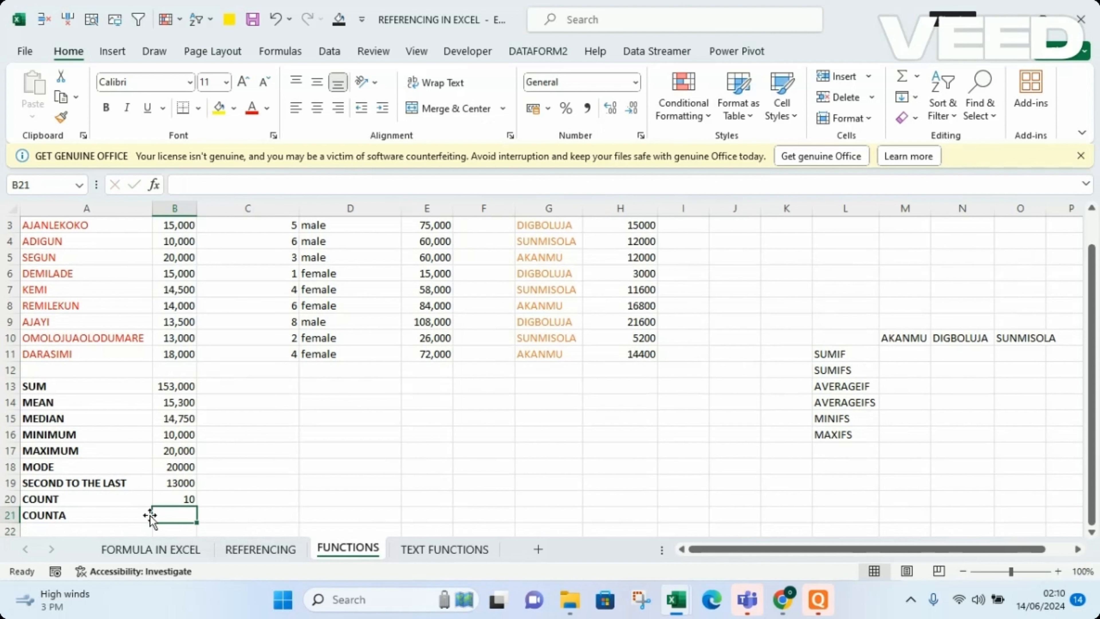
# Count the non-empty amount cells in cell B21 with a COUNTA formula over B2:B11.
pyautogui.write('=')
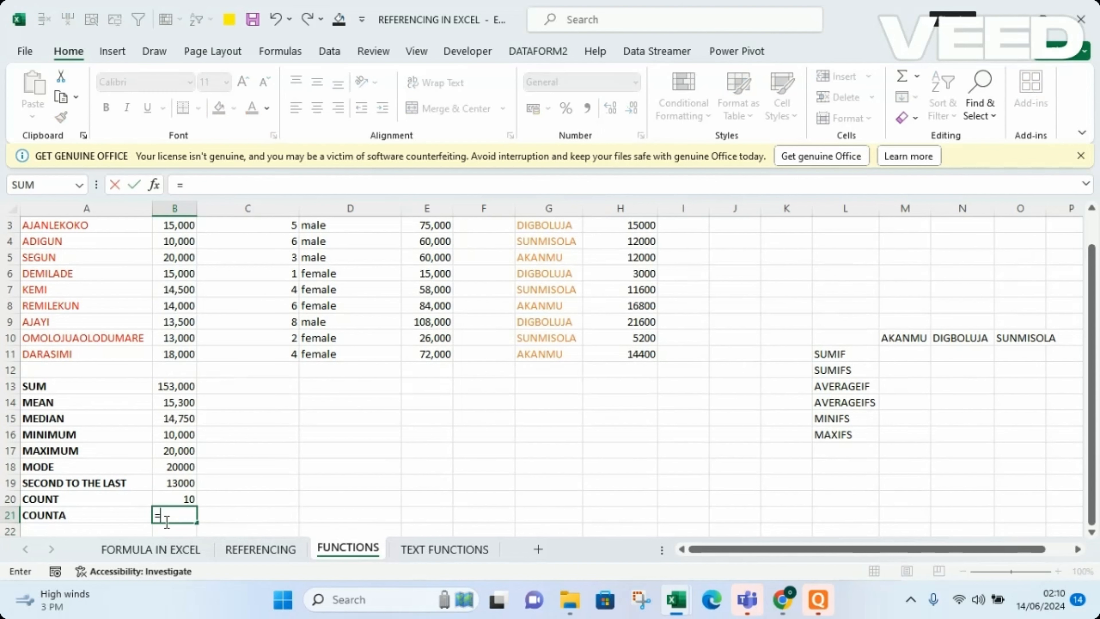
pyautogui.write('COUNT')
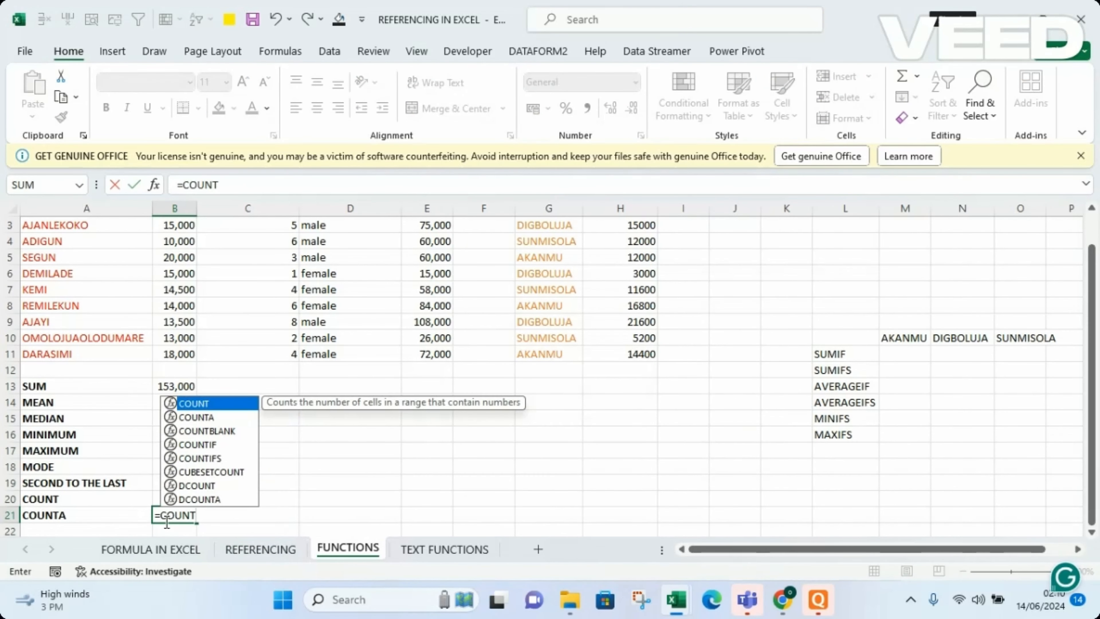
pyautogui.click(198, 418)
pyautogui.doubleClick(197, 418)
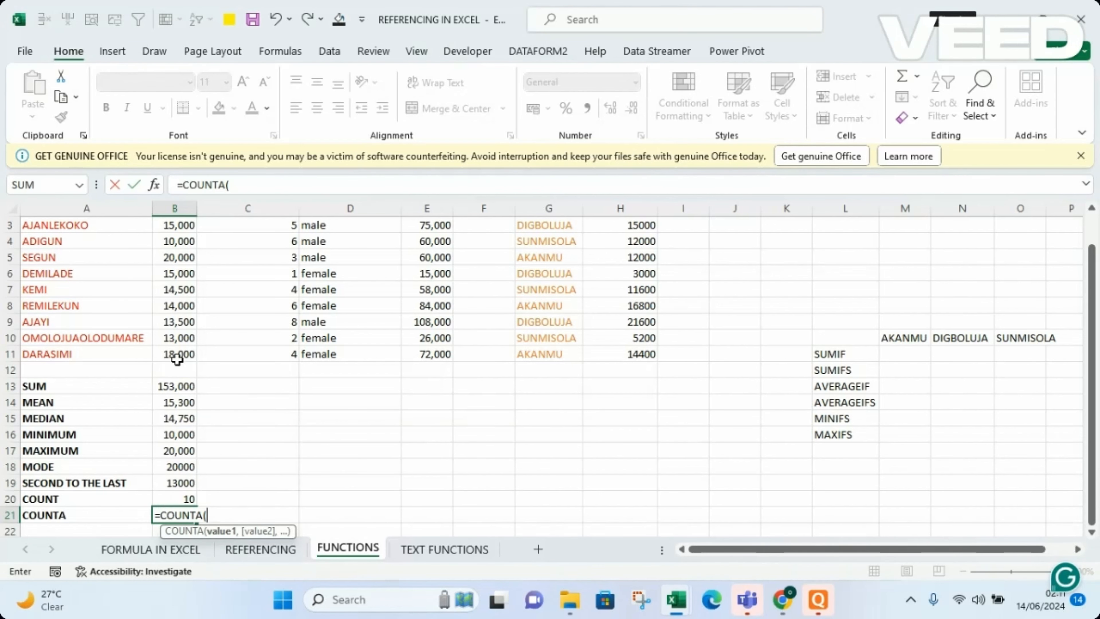
pyautogui.moveTo(173, 354); pyautogui.dragTo(176, 247)
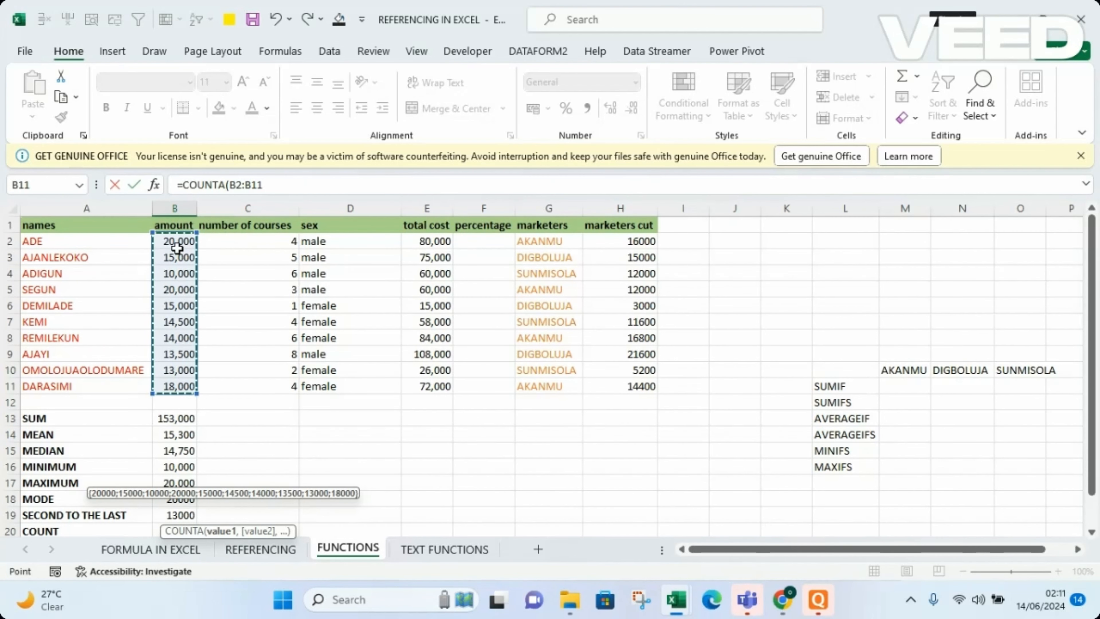
pyautogui.press('Return')
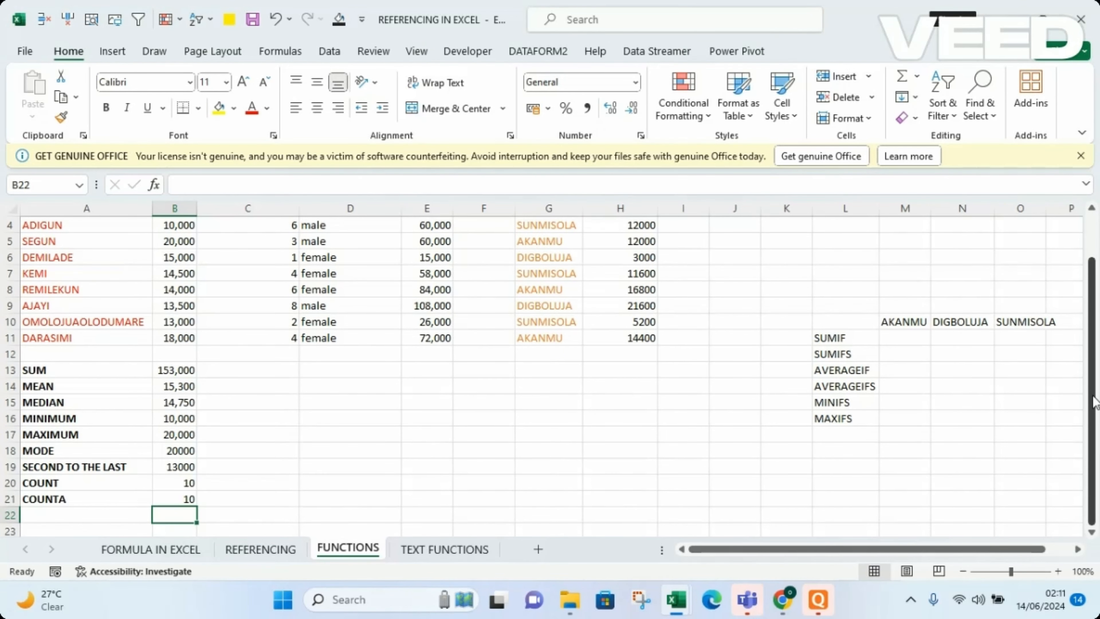
# Total the number of courses in cell C13 with a SUM formula over C2:C11.
pyautogui.moveTo(1094, 389); pyautogui.dragTo(1094, 318)
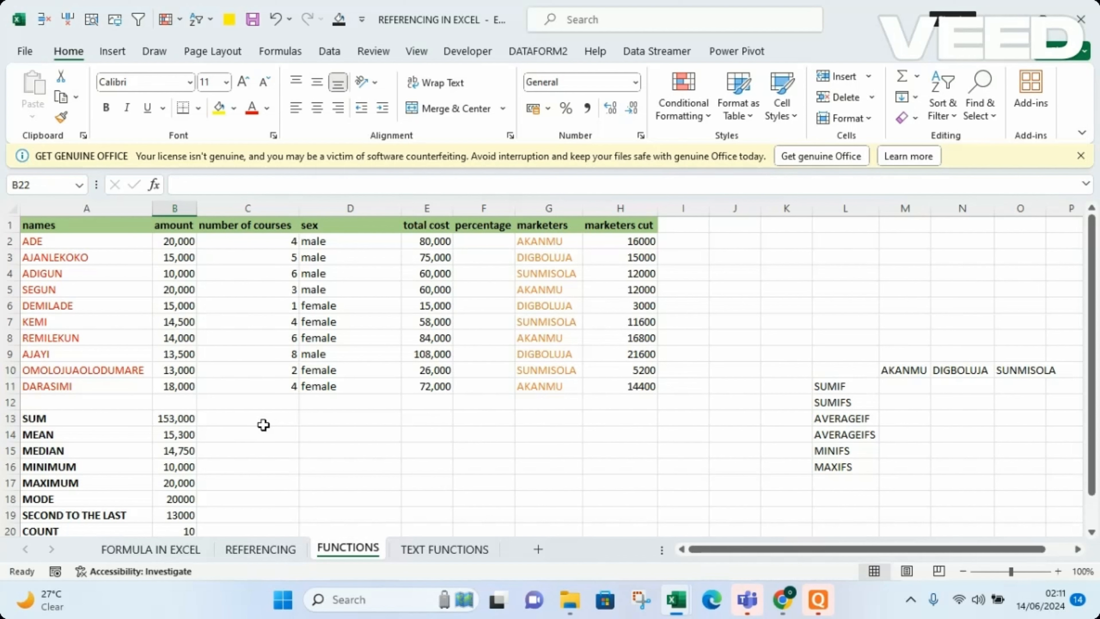
pyautogui.click(247, 416)
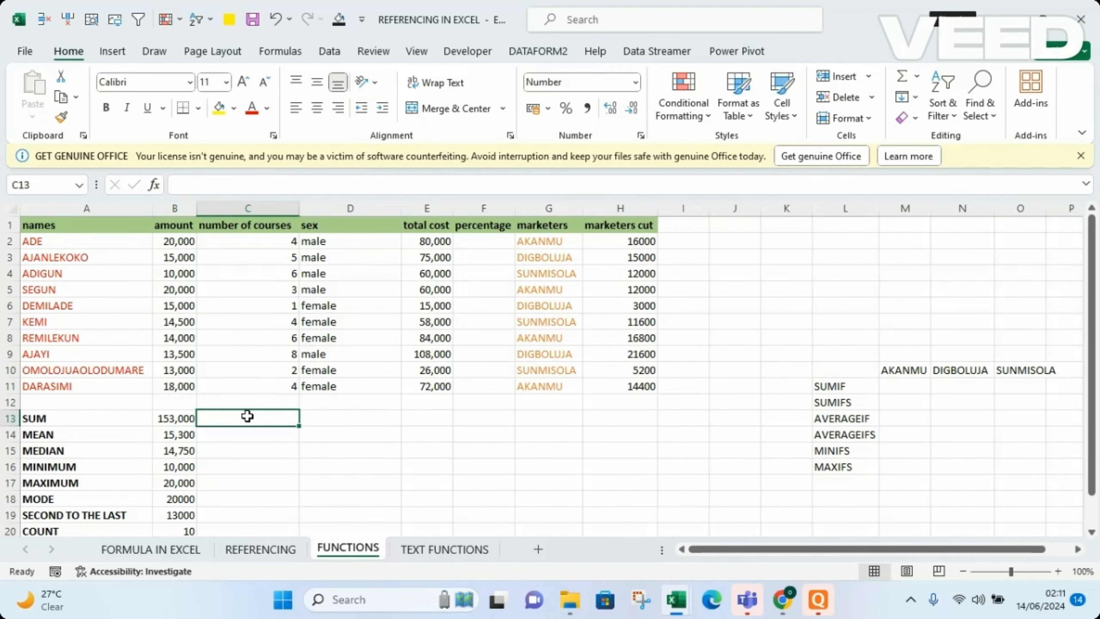
pyautogui.write('=')
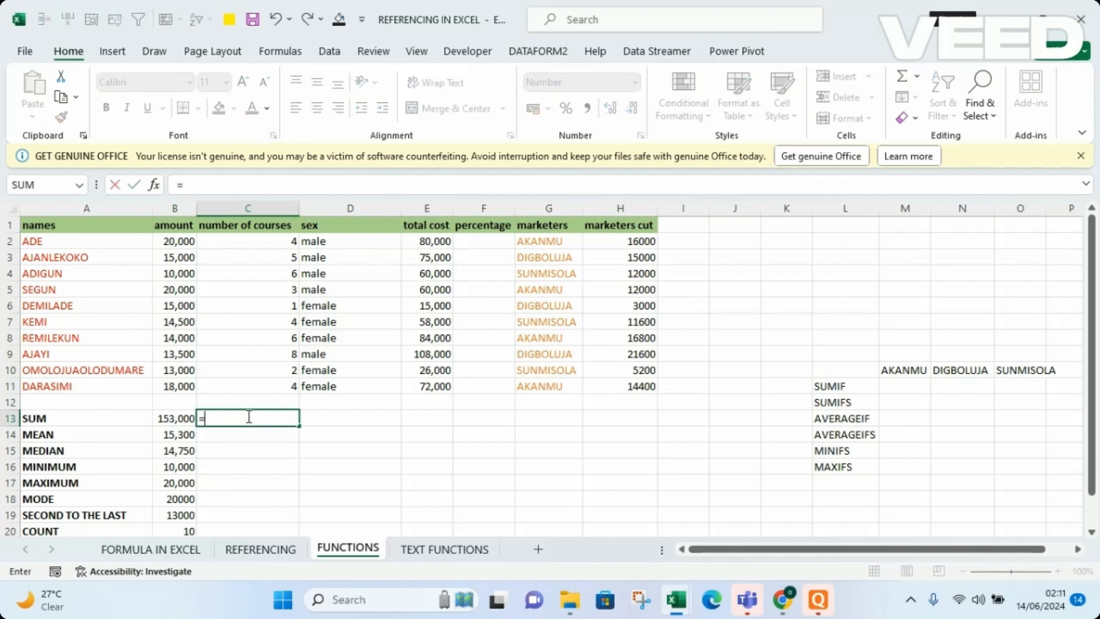
pyautogui.write('SUM')
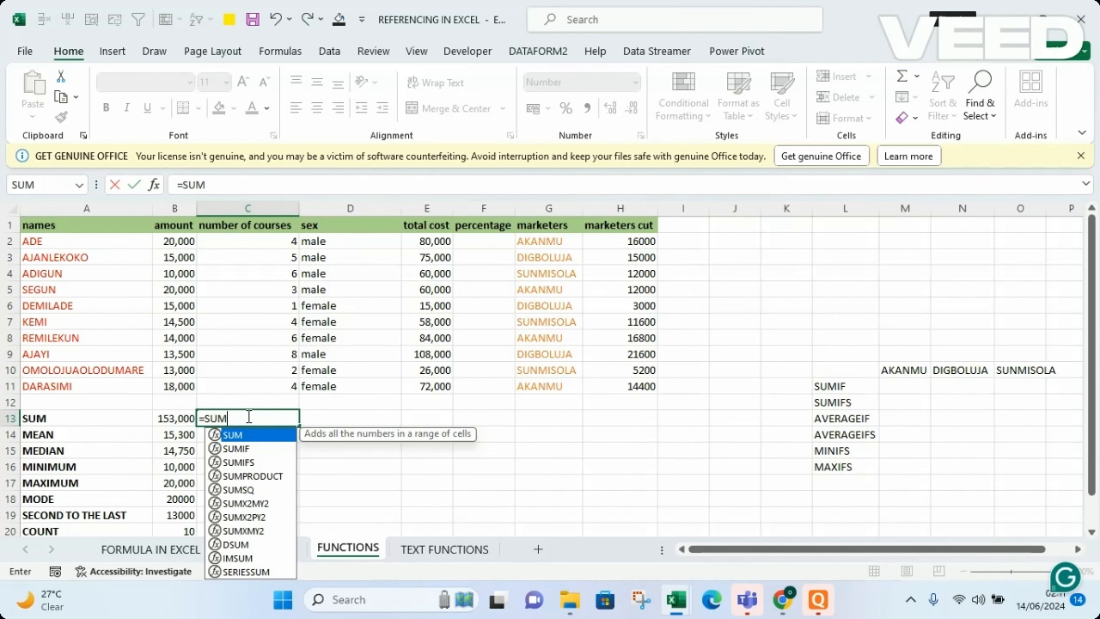
pyautogui.doubleClick(243, 439)
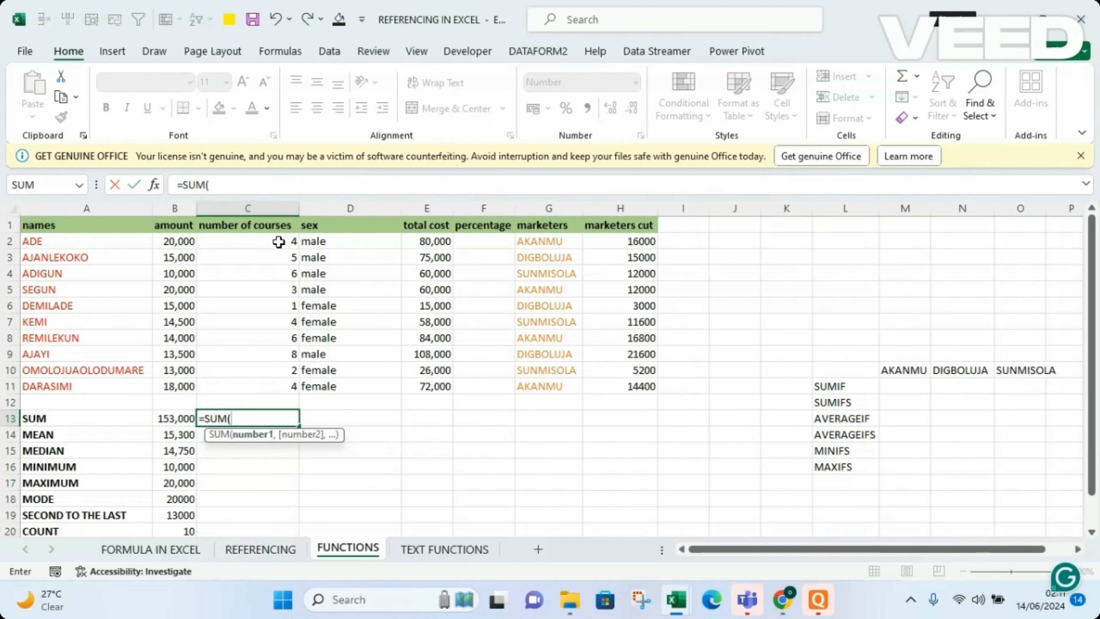
pyautogui.moveTo(281, 242); pyautogui.dragTo(281, 381)
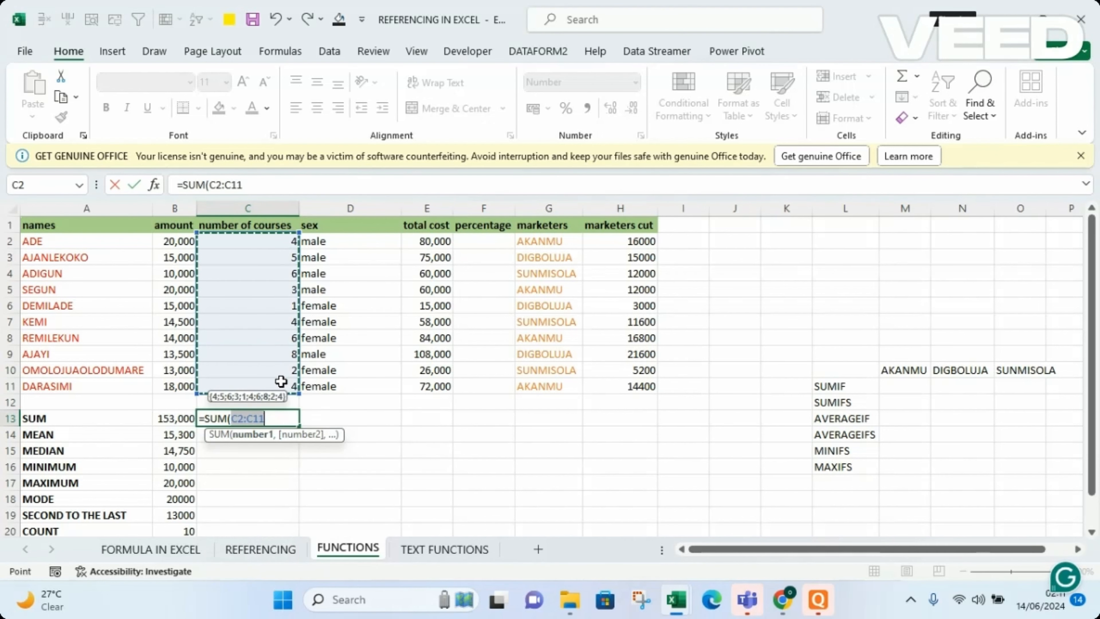
pyautogui.press('Return')
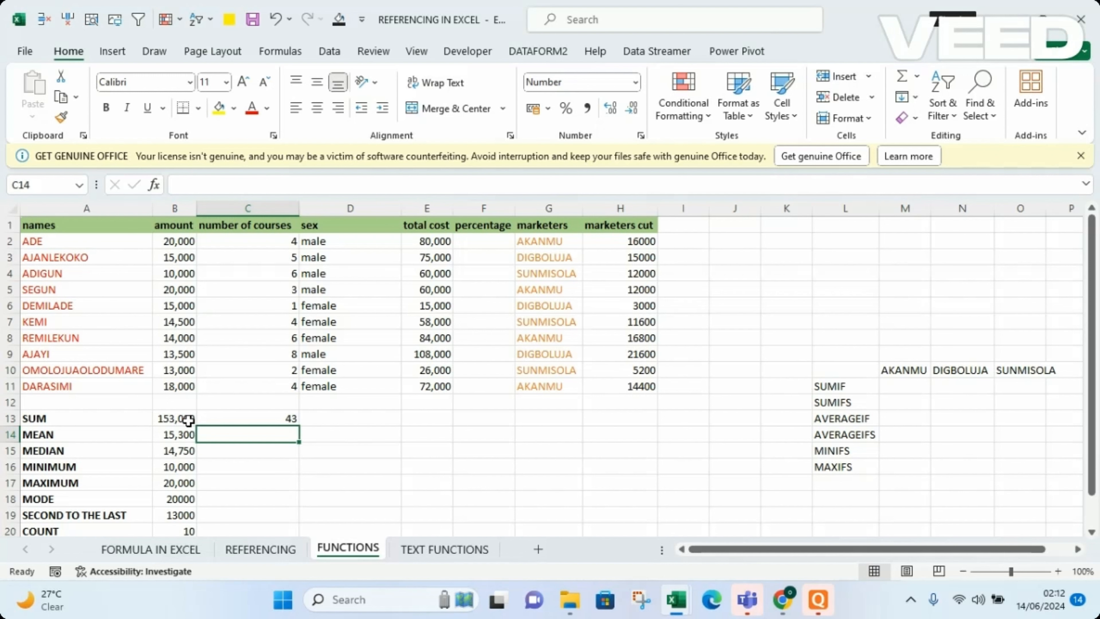
# Fill the SUM formula from cell B13 across the row through H13, under the marketers cut column.
pyautogui.click(177, 419)
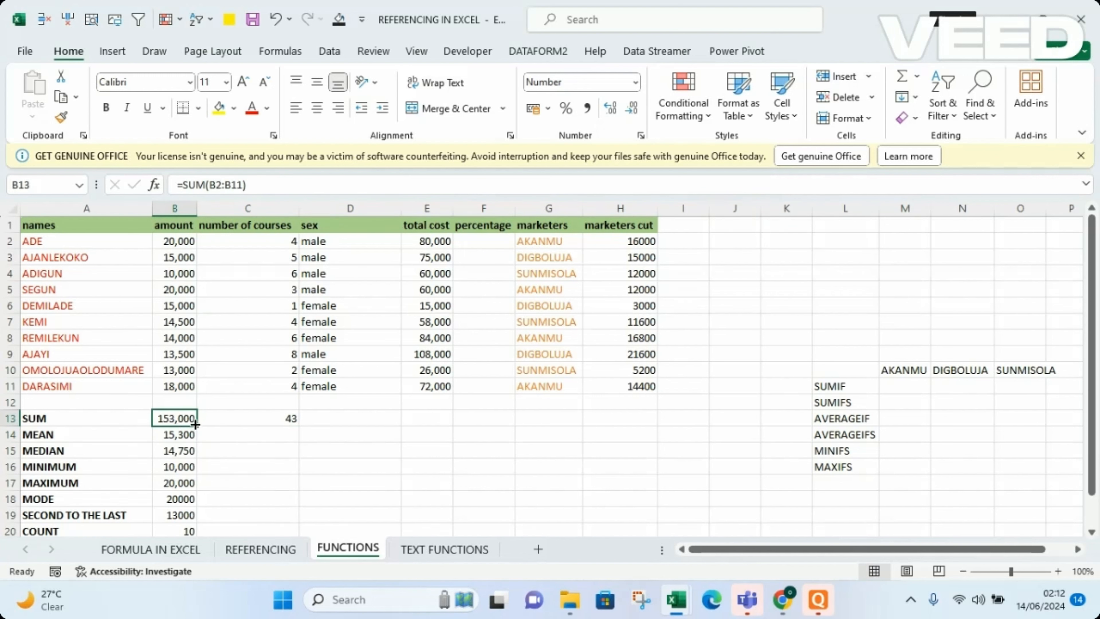
pyautogui.moveTo(195, 425); pyautogui.dragTo(646, 390)
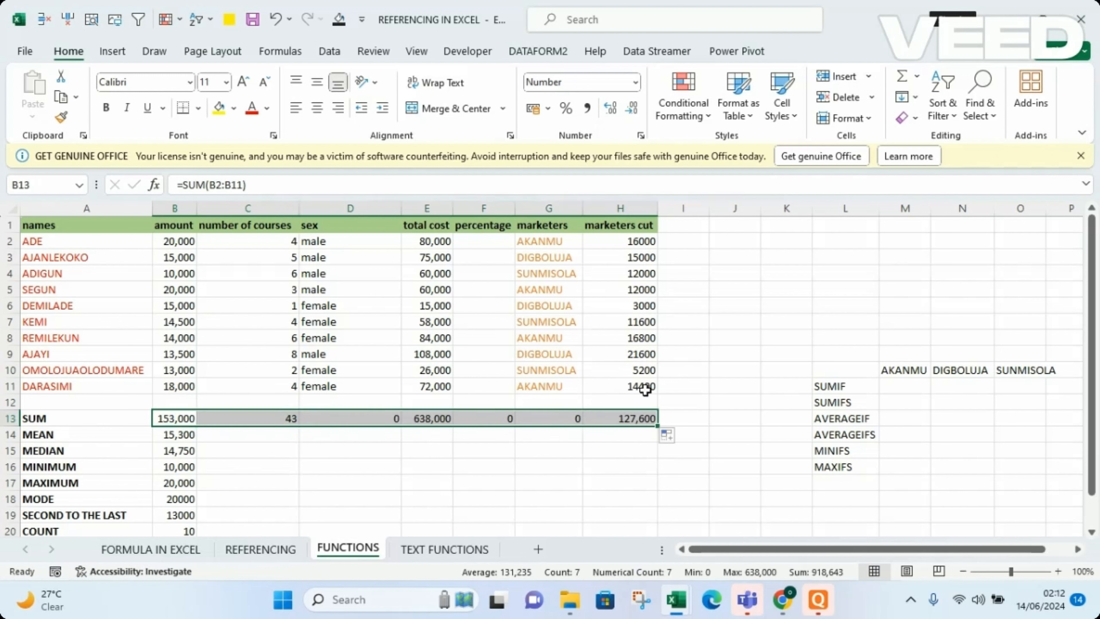
pyautogui.click(548, 459)
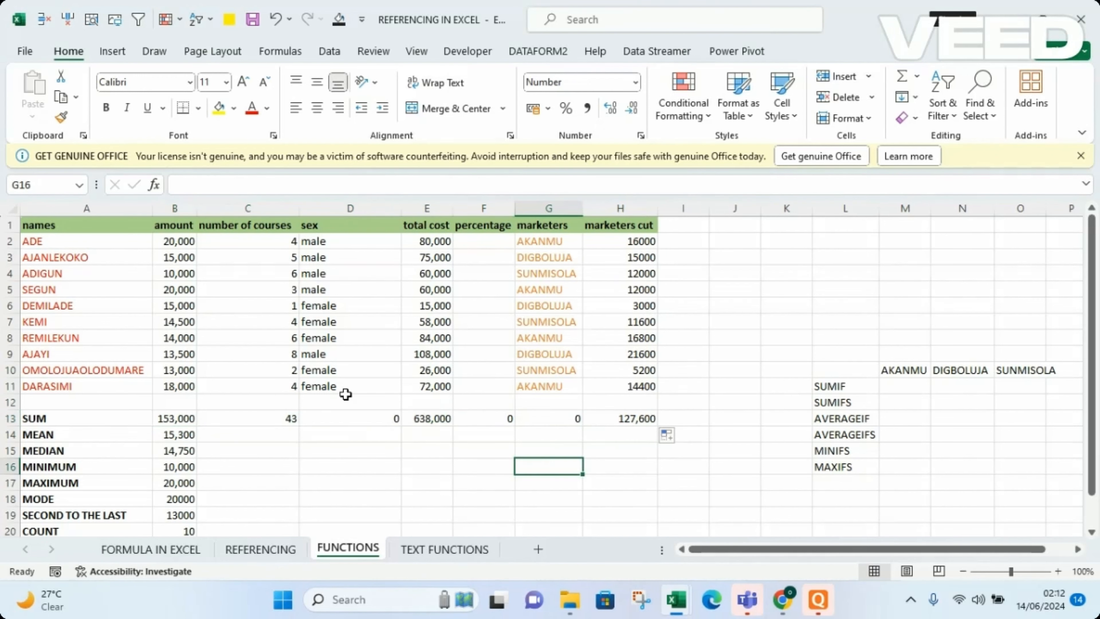
# Clear the SUM formulas in D13, F13 and G13 under the sex, percentage and marketers columns.
pyautogui.click(348, 417)
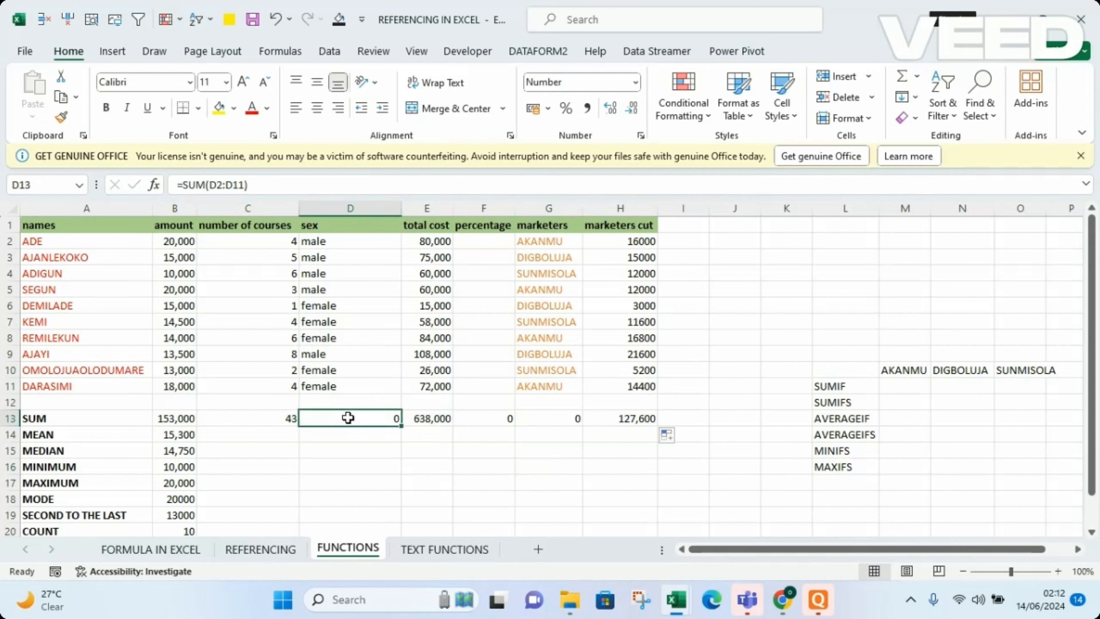
pyautogui.press('BackSpace')
pyautogui.click(425, 466)
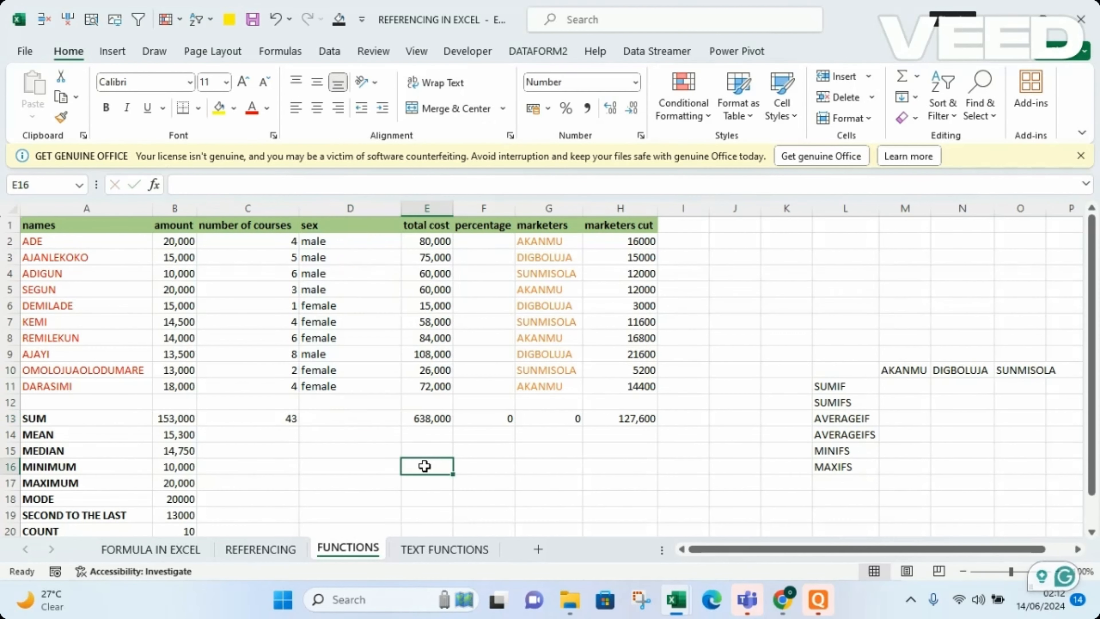
pyautogui.click(498, 421)
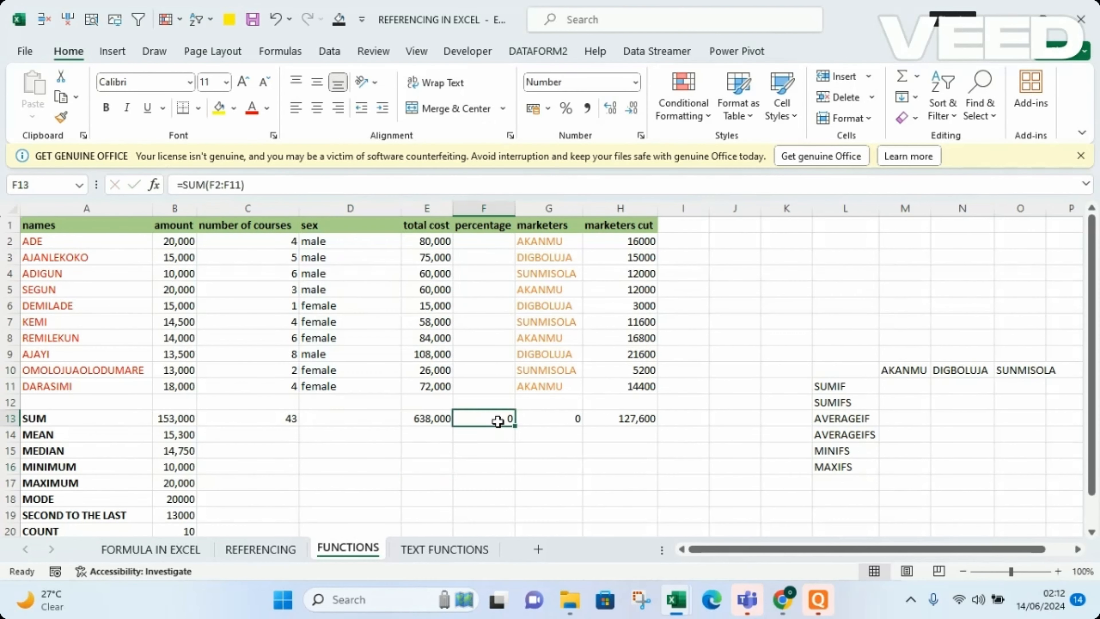
pyautogui.click(569, 416)
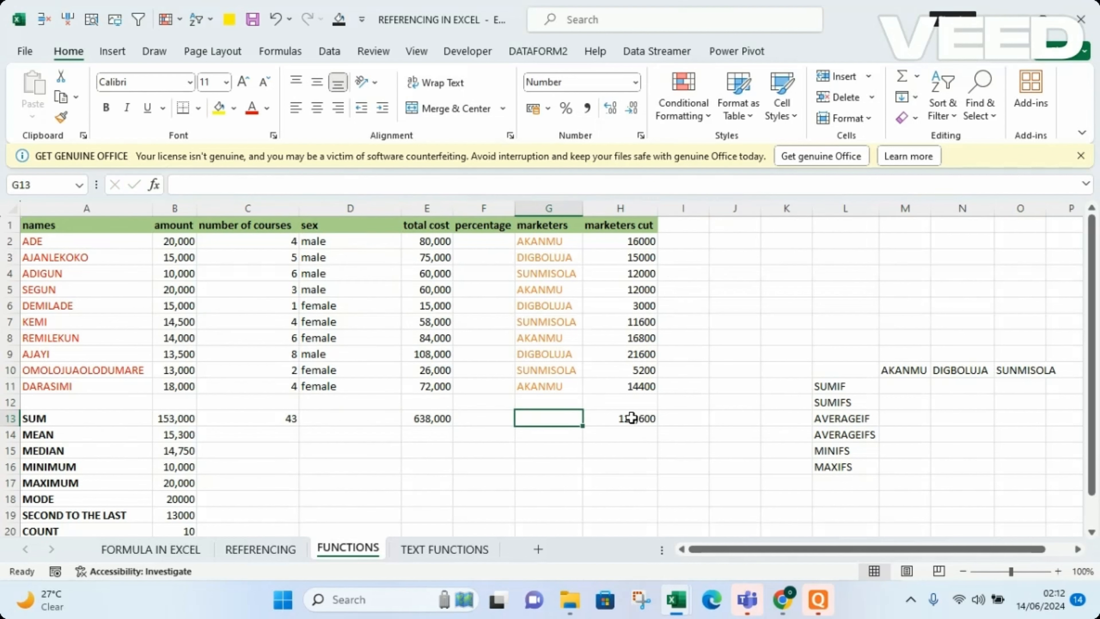
pyautogui.click(648, 418)
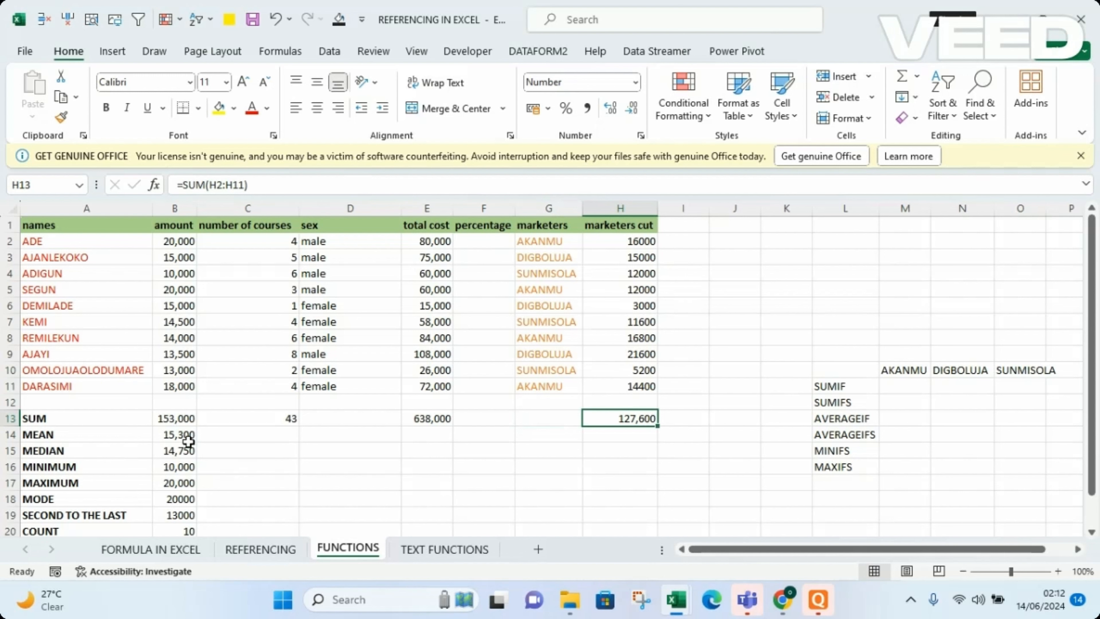
# Fill the AVERAGE formula from the mean cell B14 across the row through H14.
pyautogui.click(180, 434)
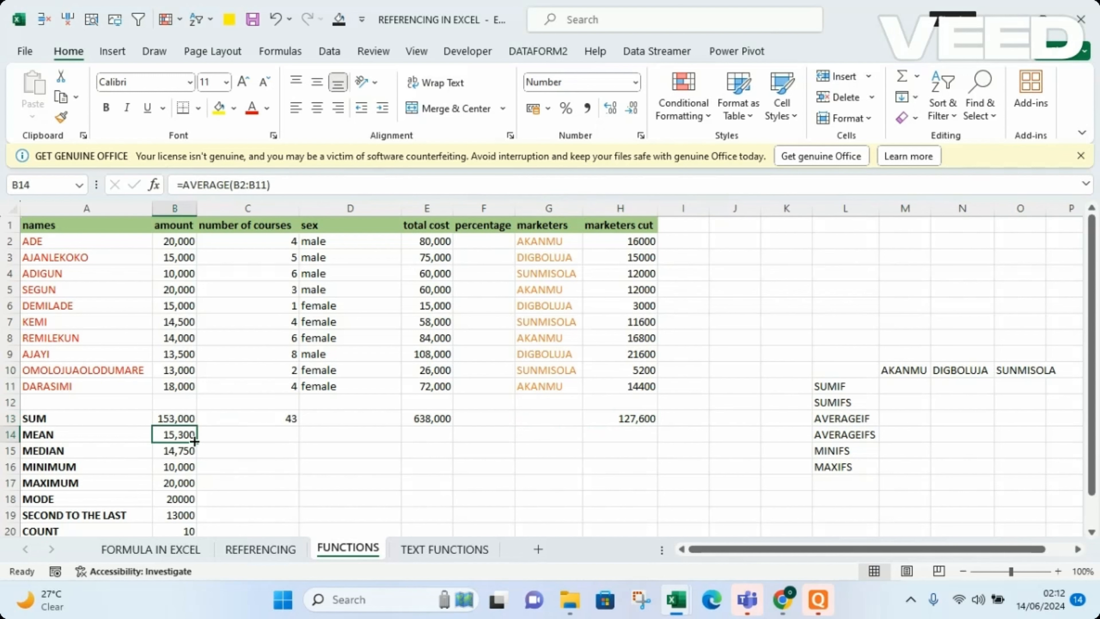
pyautogui.moveTo(198, 441); pyautogui.dragTo(636, 439)
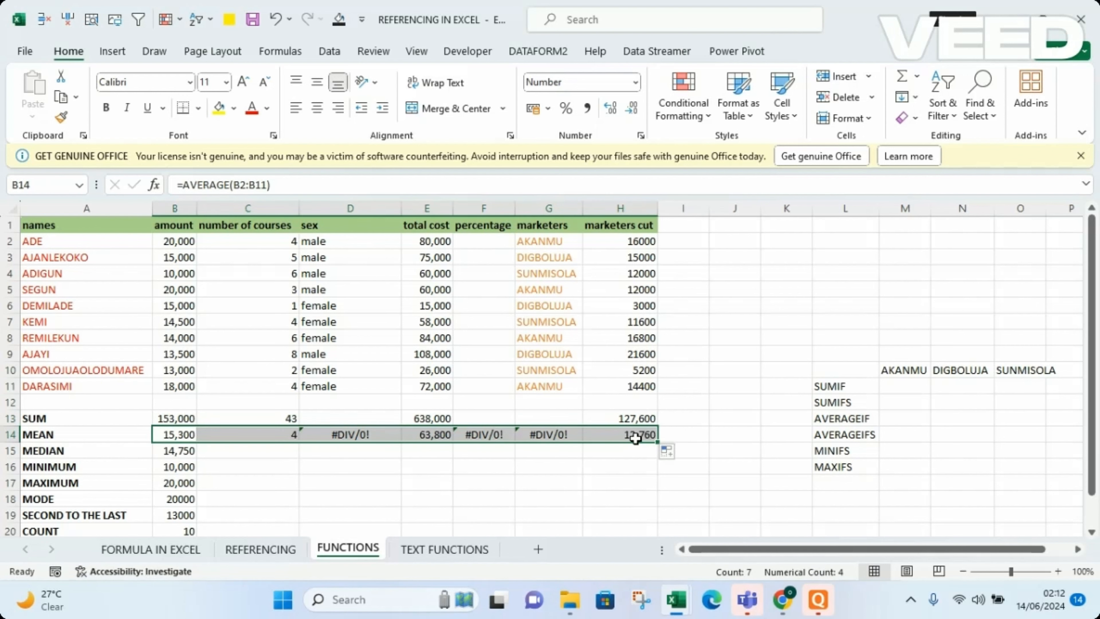
pyautogui.click(472, 480)
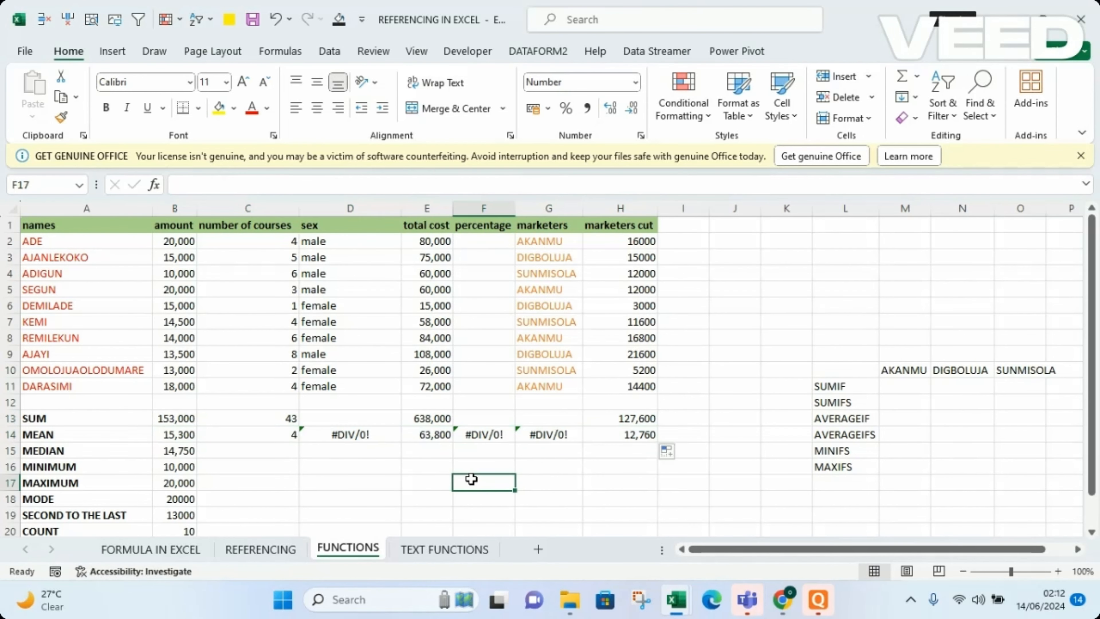
# Clear the AVERAGE formulas in D14, F14 and G14 under the sex, percentage and marketers columns.
pyautogui.click(358, 433)
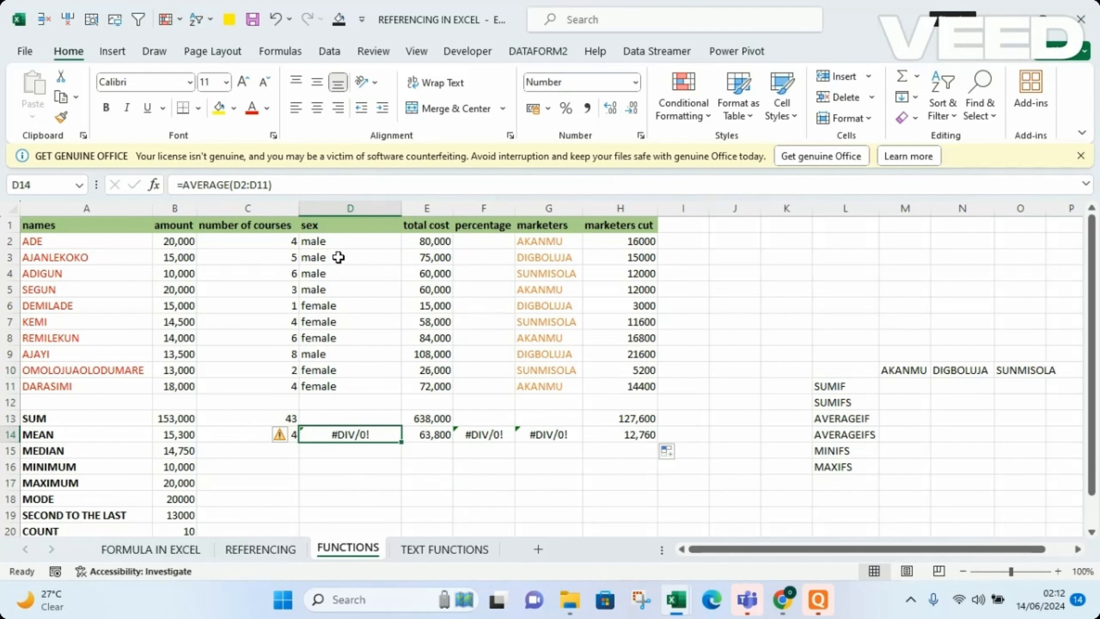
pyautogui.press('Delete')
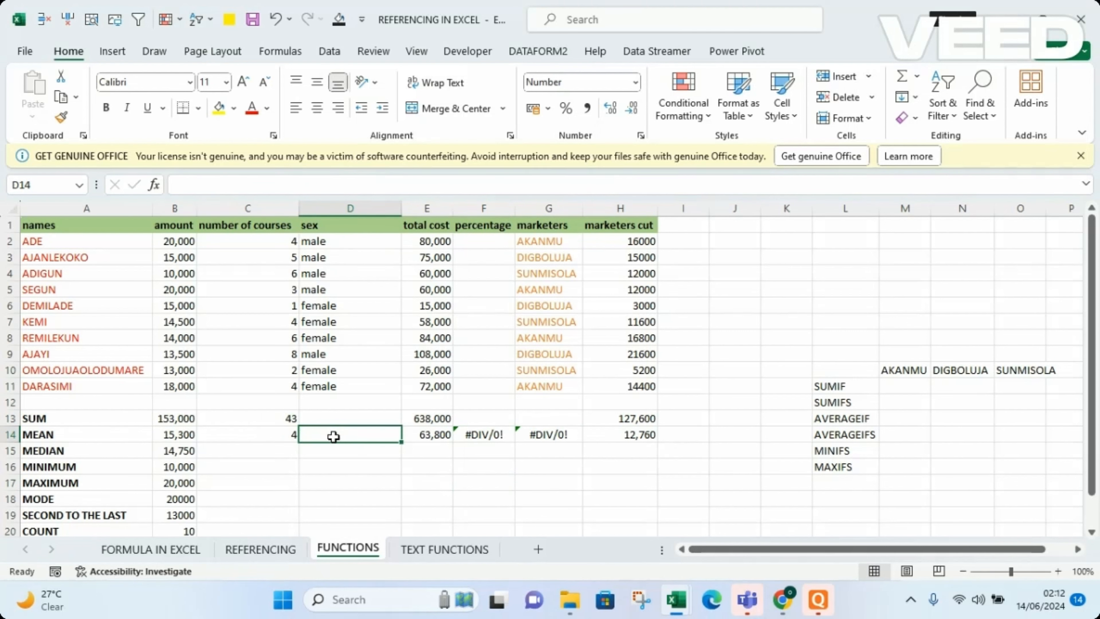
pyautogui.click(496, 434)
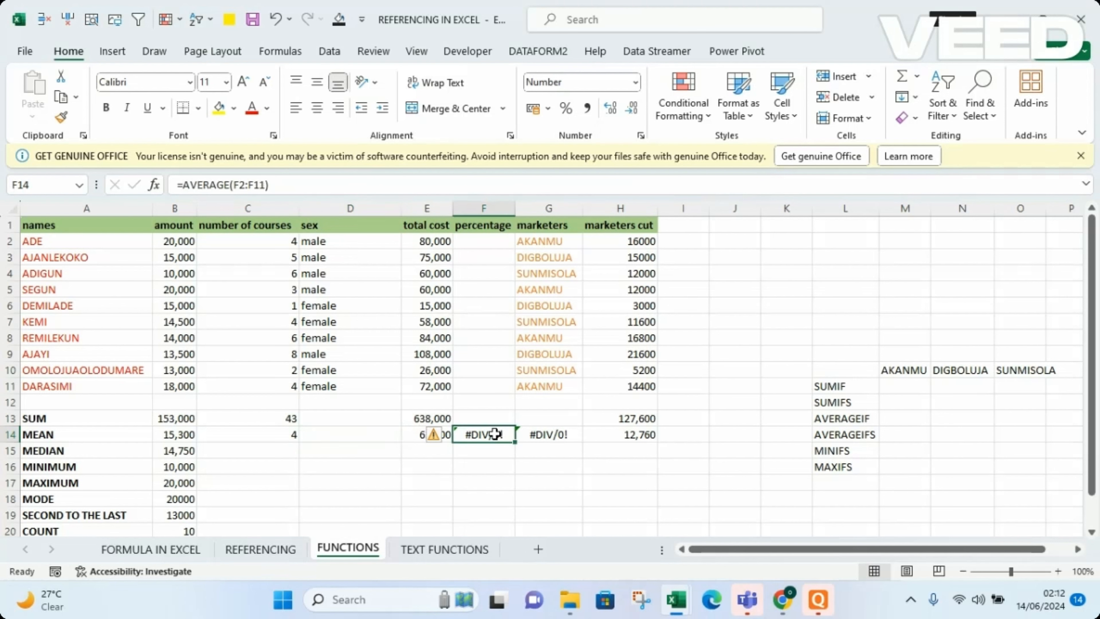
pyautogui.press('Delete')
pyautogui.click(547, 435)
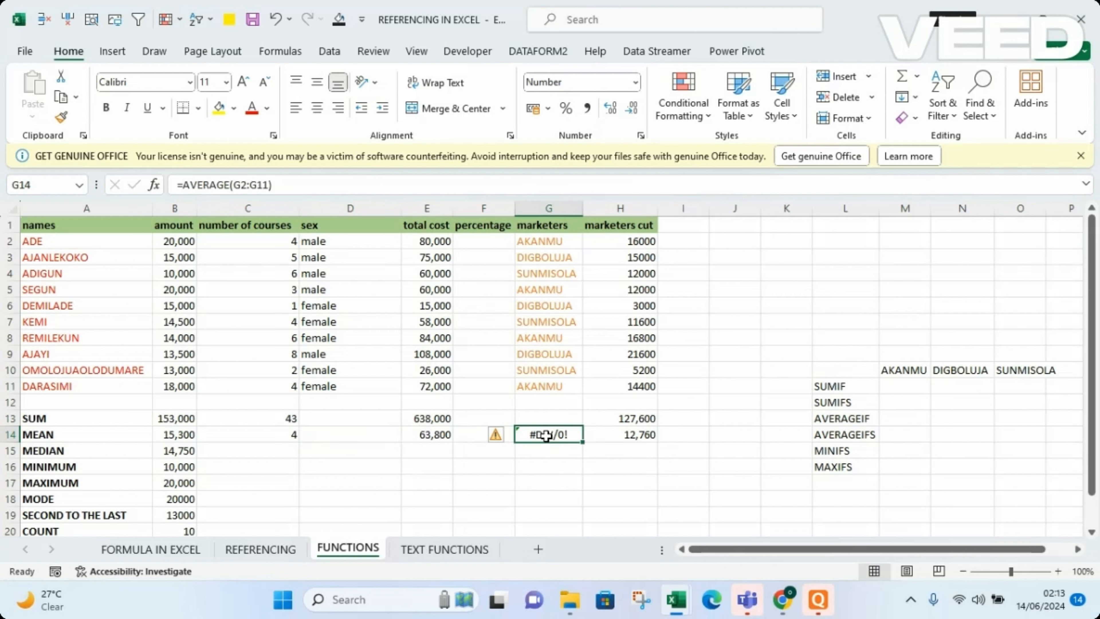
pyautogui.press('Delete')
pyautogui.click(426, 480)
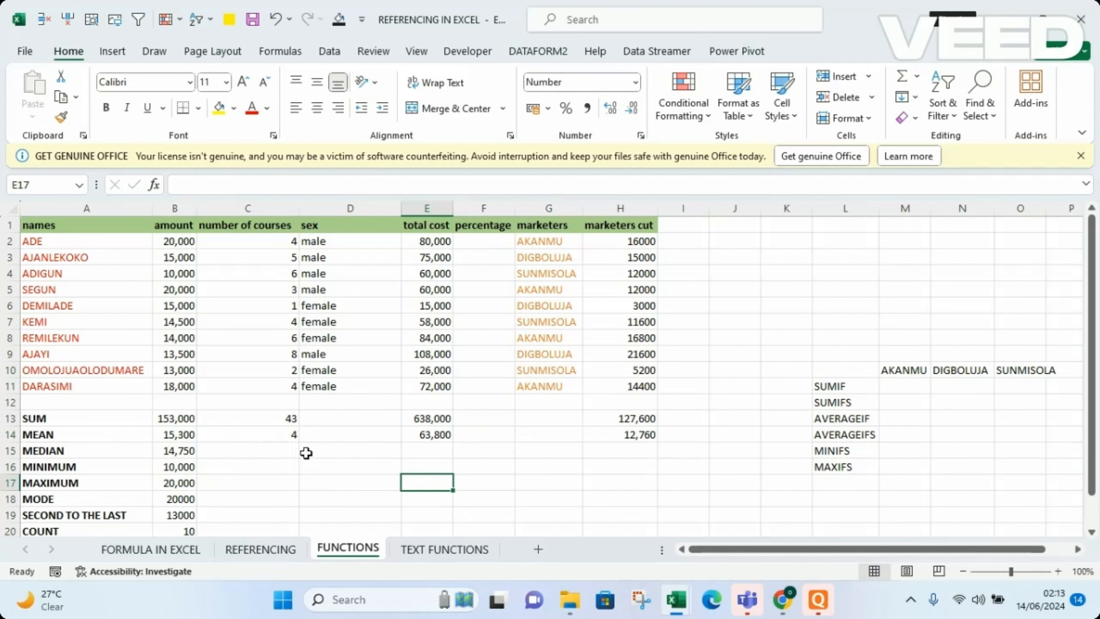
# Fill all the amount column's summary formulas in B13:B21 across through column H in one go.
pyautogui.click(176, 419)
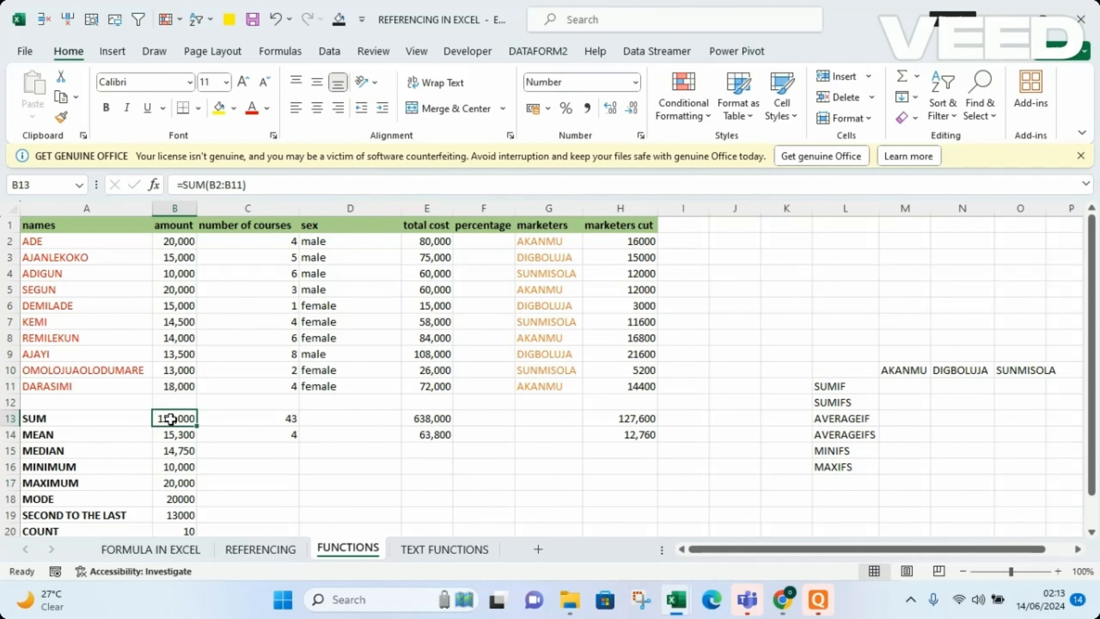
pyautogui.moveTo(171, 419); pyautogui.dragTo(629, 492)
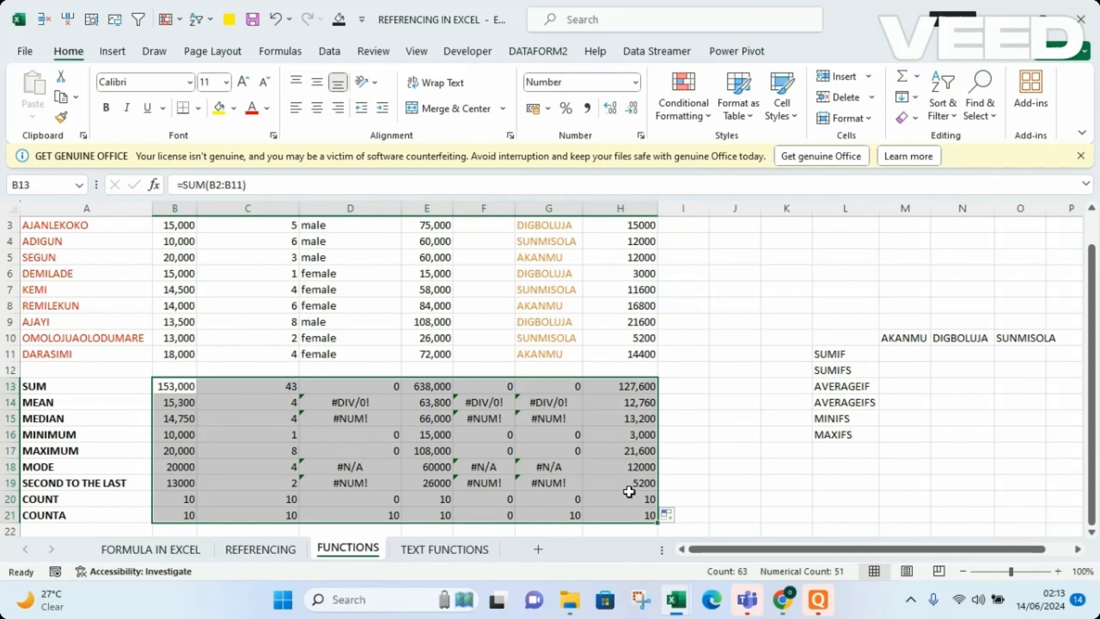
pyautogui.click(803, 465)
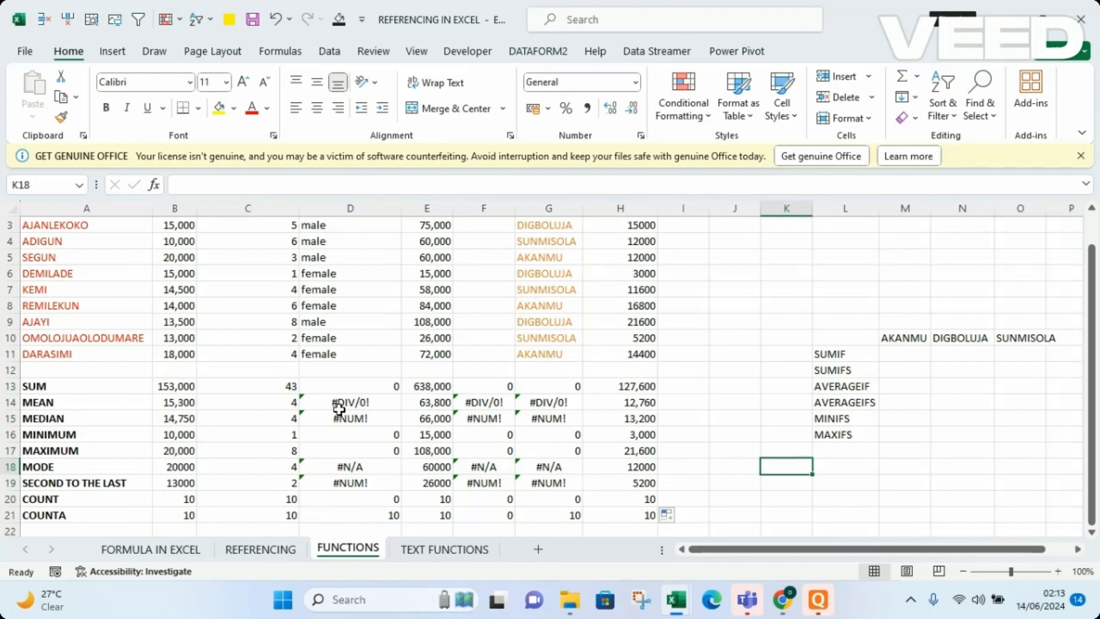
# Clear the sum through second-to-the-last formulas in D13:D19, F13:F19 and G13:G19 under the sex, percentage and marketers columns.
pyautogui.click(345, 383)
pyautogui.moveTo(345, 383); pyautogui.dragTo(354, 513)
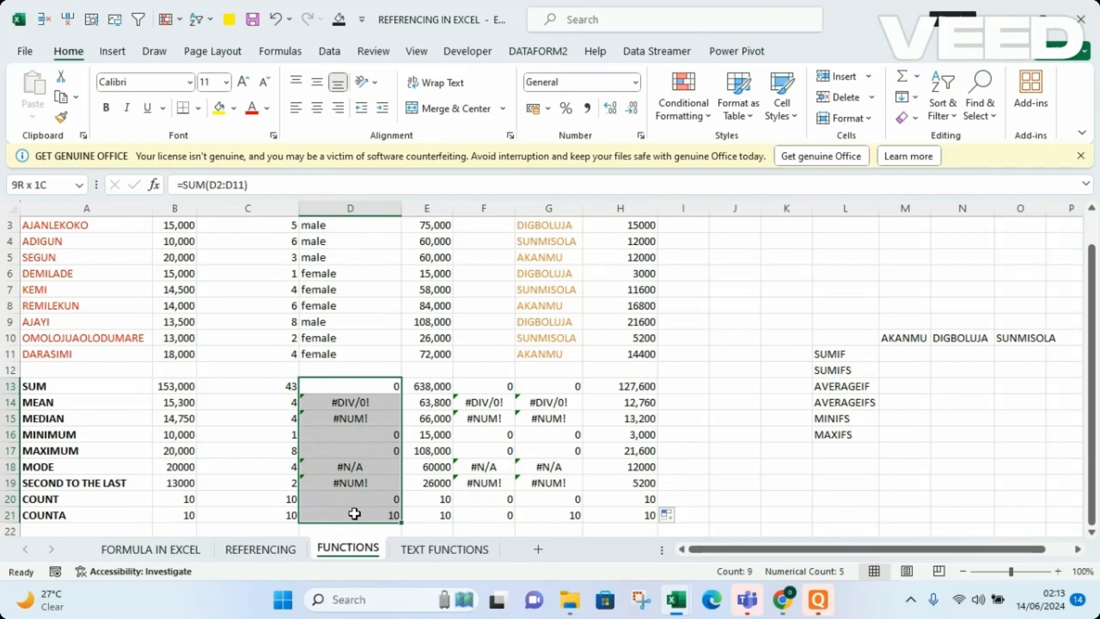
pyautogui.moveTo(355, 514); pyautogui.dragTo(357, 482)
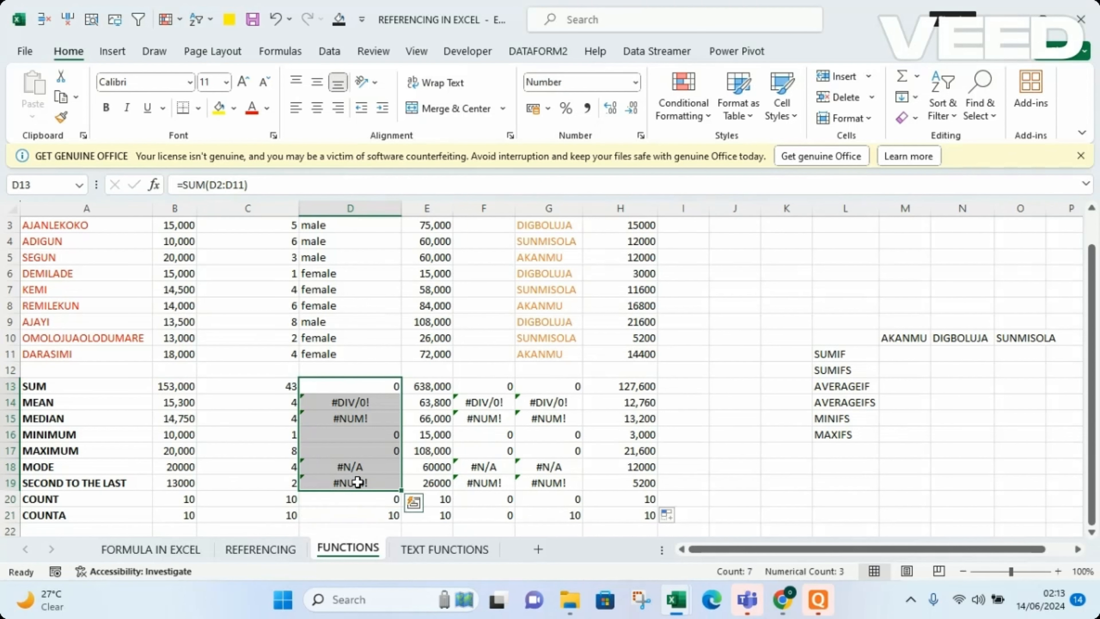
pyautogui.press('Delete')
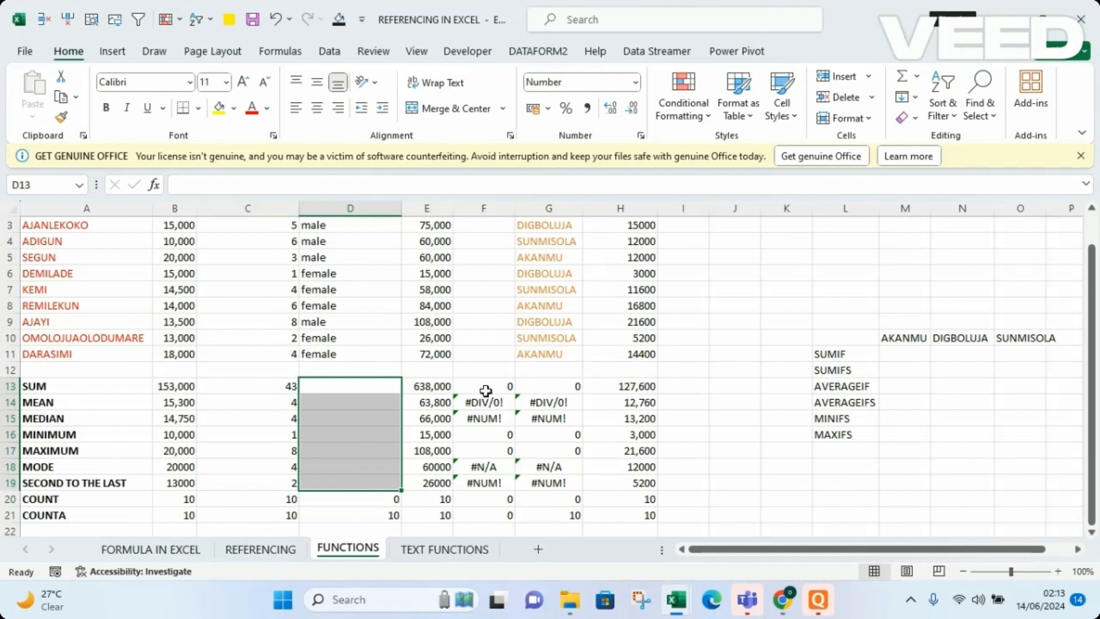
pyautogui.moveTo(486, 390); pyautogui.dragTo(484, 480)
pyautogui.press('Delete')
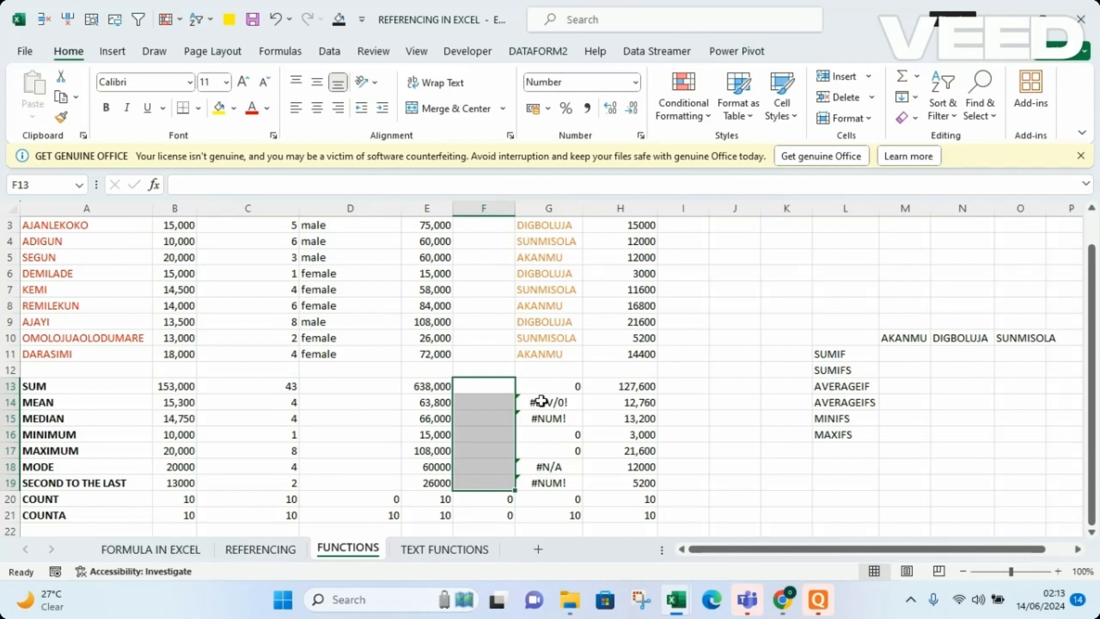
pyautogui.moveTo(551, 390); pyautogui.dragTo(548, 478)
pyautogui.press('Delete')
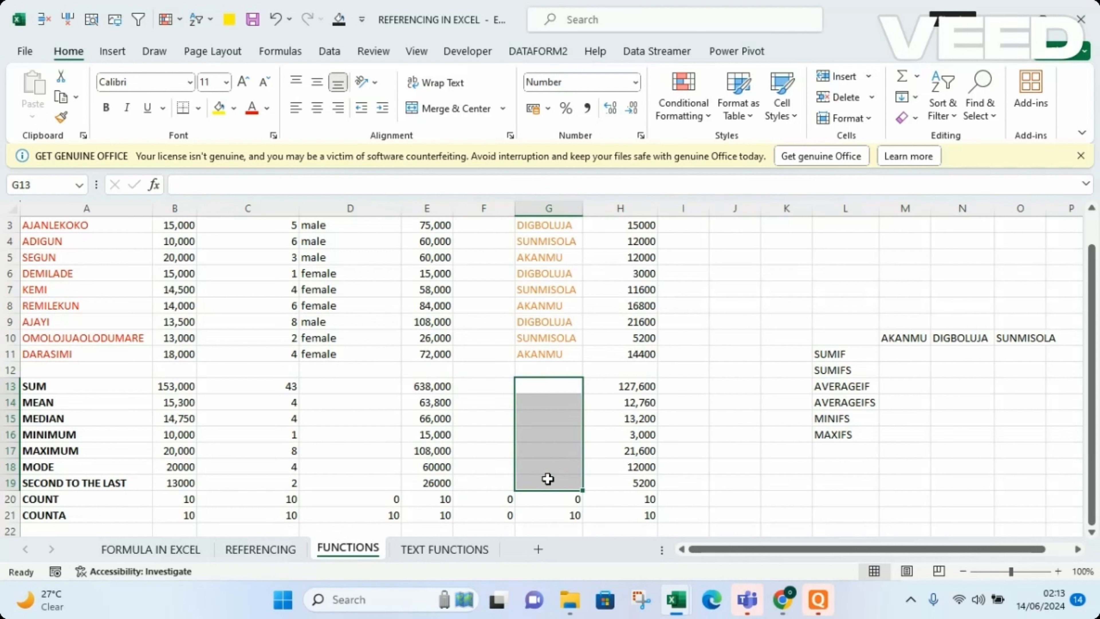
pyautogui.click(741, 490)
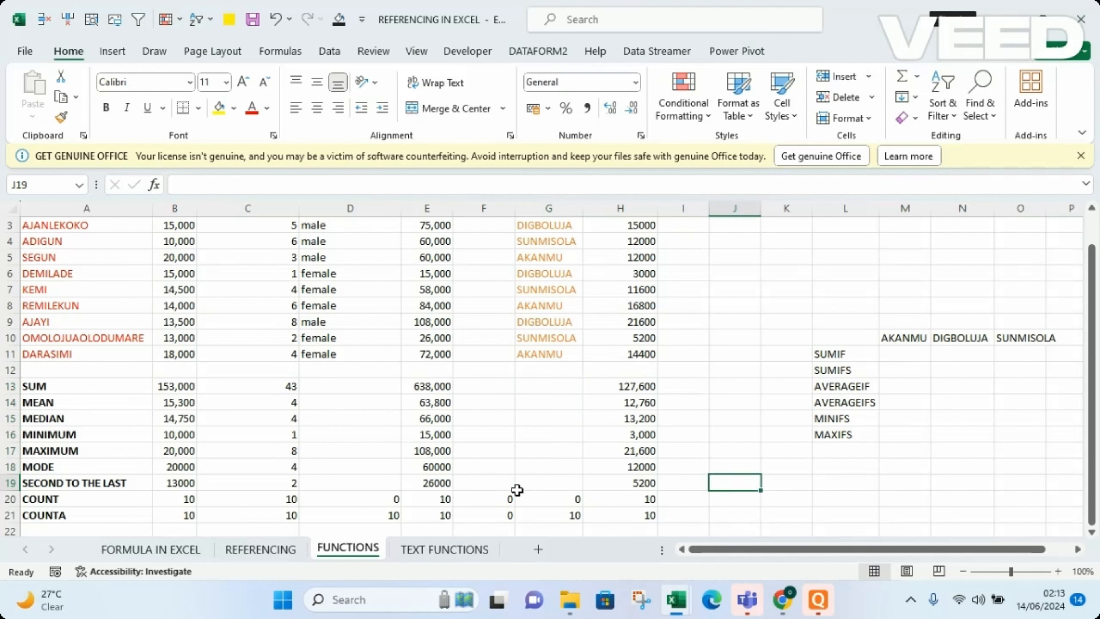